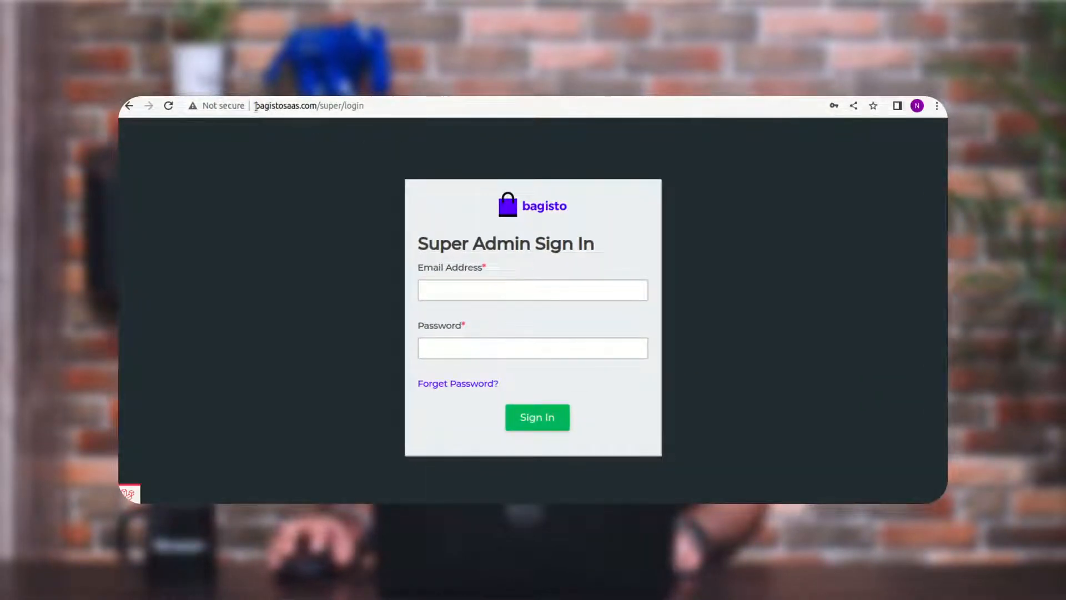
{"action": "left_click_drag", "start_coordinate": [259, 106], "coordinate": [301, 111]}
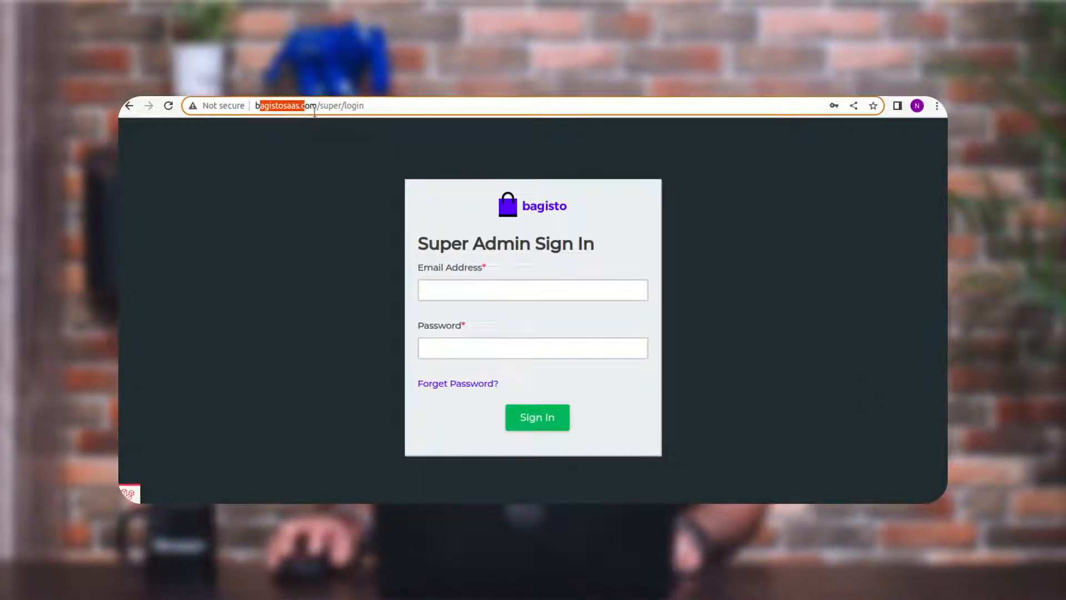
{"action": "left_click", "coordinate": [344, 106]}
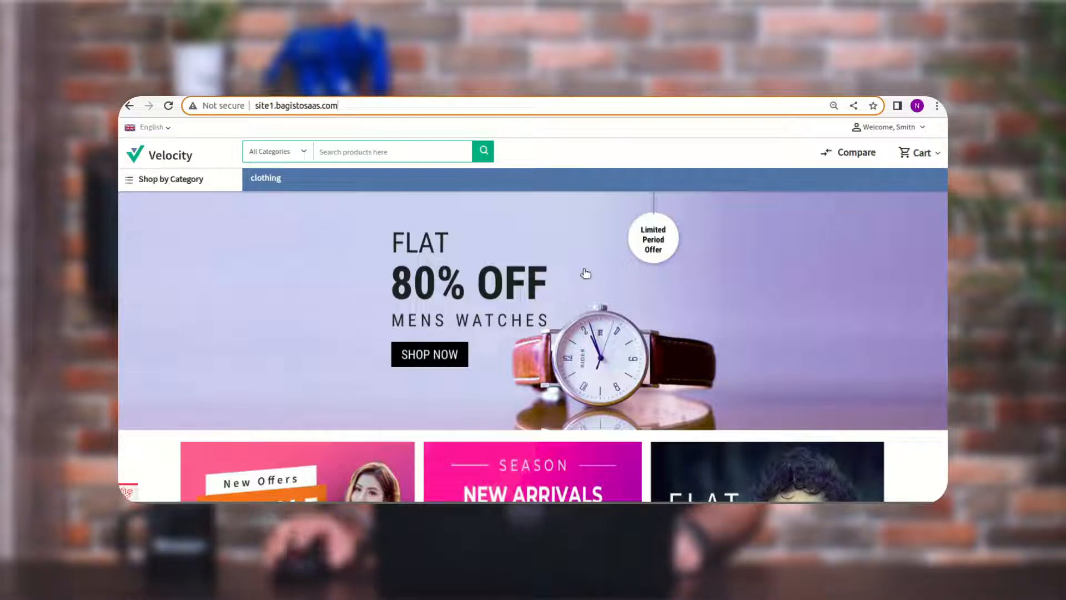
{"action": "left_click", "coordinate": [919, 135]}
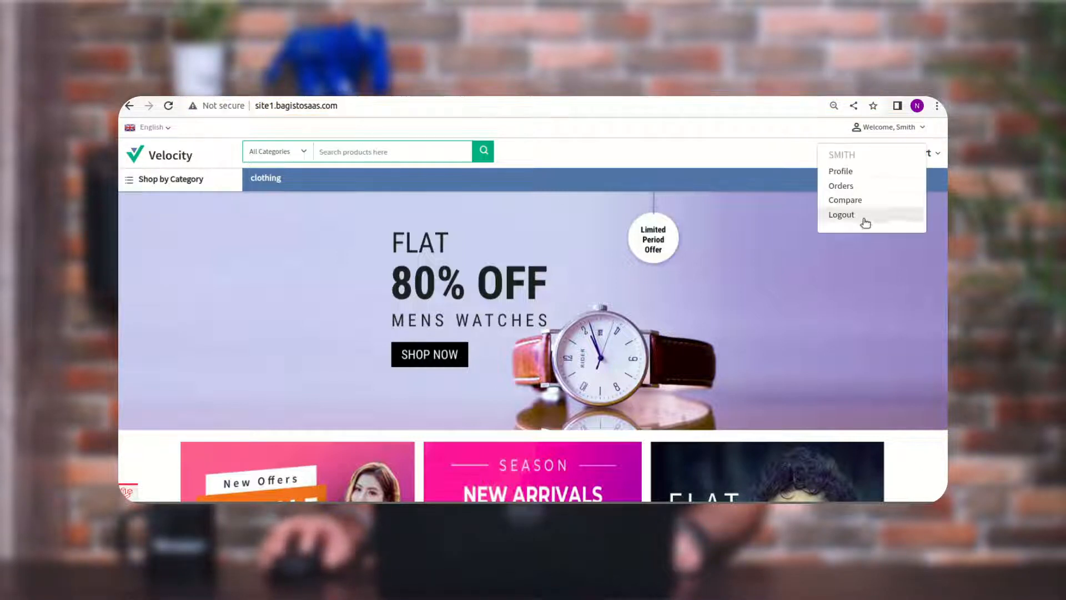
{"action": "left_click", "coordinate": [917, 132]}
Add the Shoes Product from the storefront's featured products to the cart
{"action": "scroll", "coordinate": [385, 367], "scroll_direction": "down", "scroll_amount": 9}
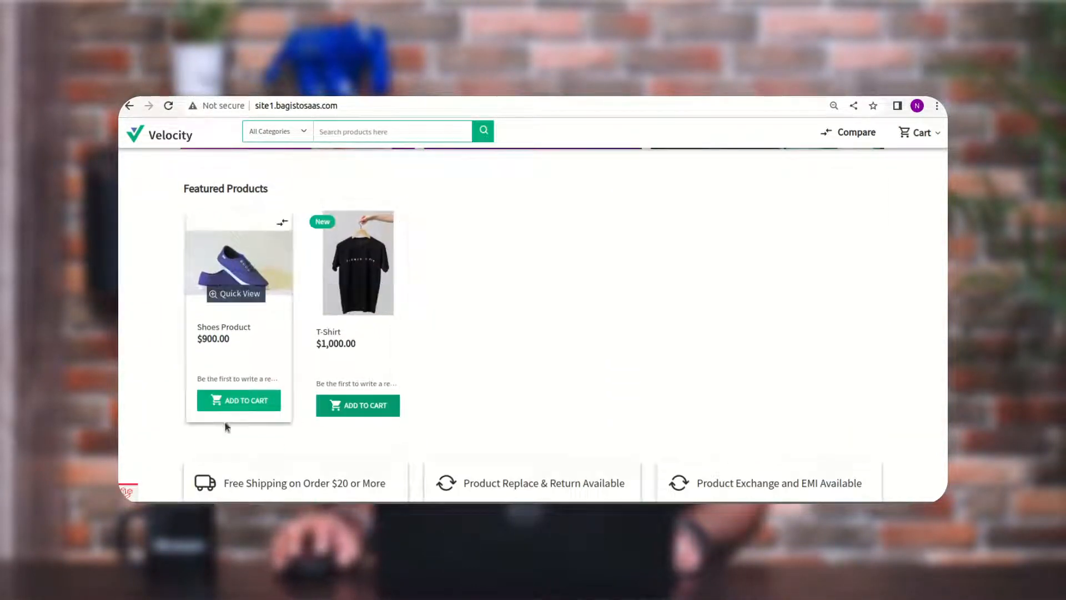
{"action": "left_click", "coordinate": [248, 405]}
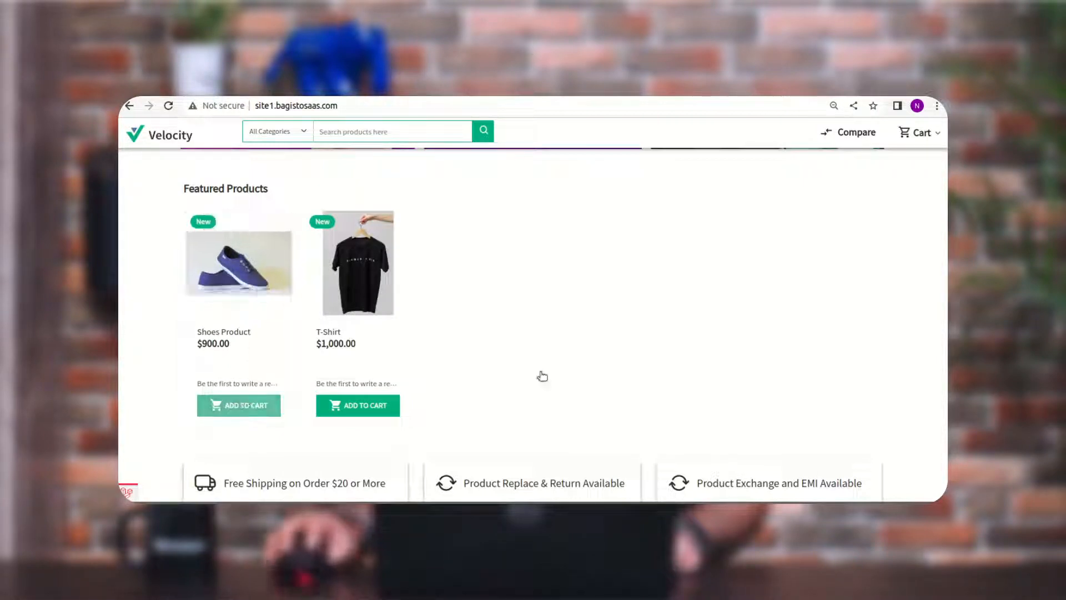
{"action": "scroll", "coordinate": [655, 331], "scroll_direction": "up", "scroll_amount": 5}
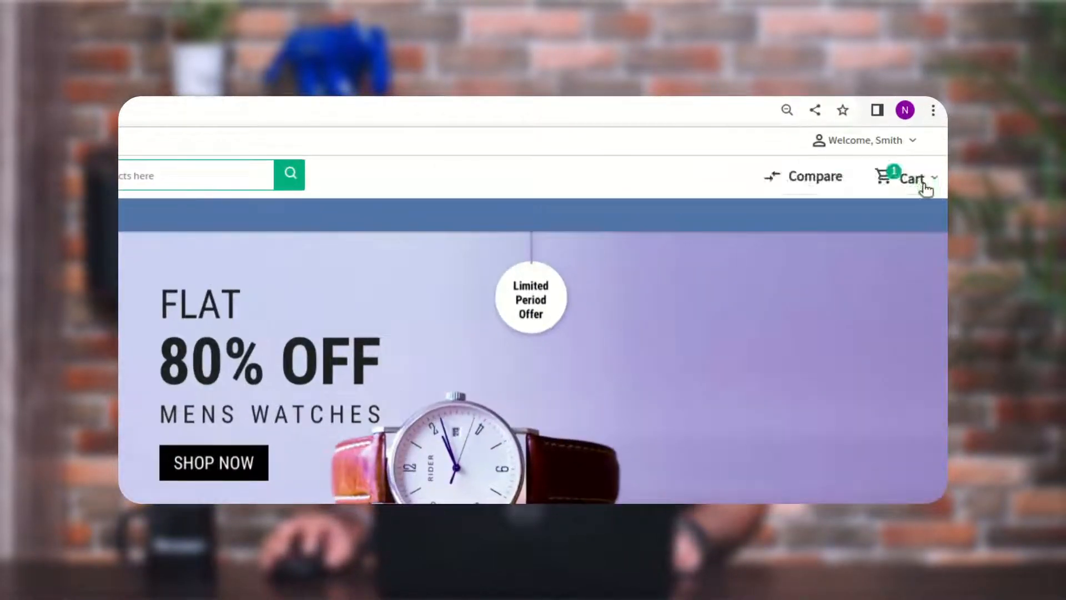
Proceed to checkout from the cart and select the customer's saved US address for billing
{"action": "left_click", "coordinate": [925, 186]}
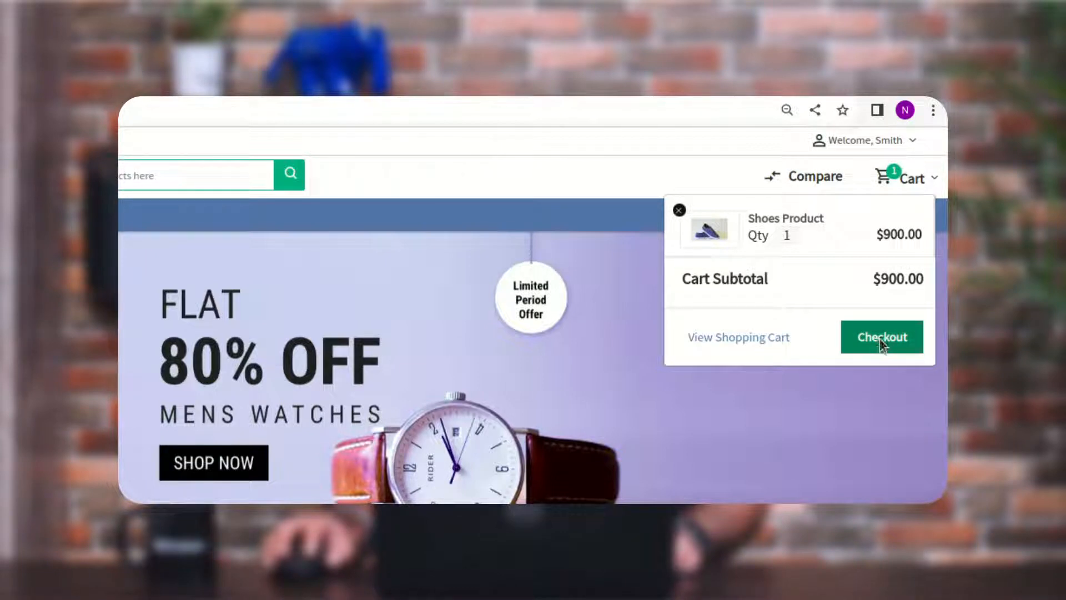
{"action": "left_click", "coordinate": [880, 340]}
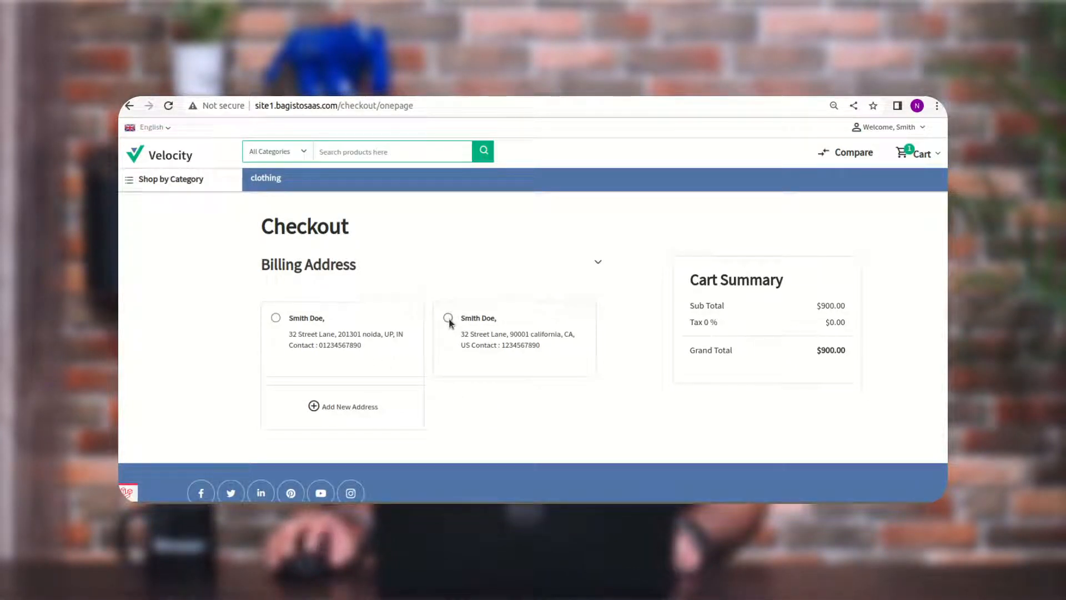
{"action": "scroll", "coordinate": [447, 311], "scroll_direction": "down", "scroll_amount": 1}
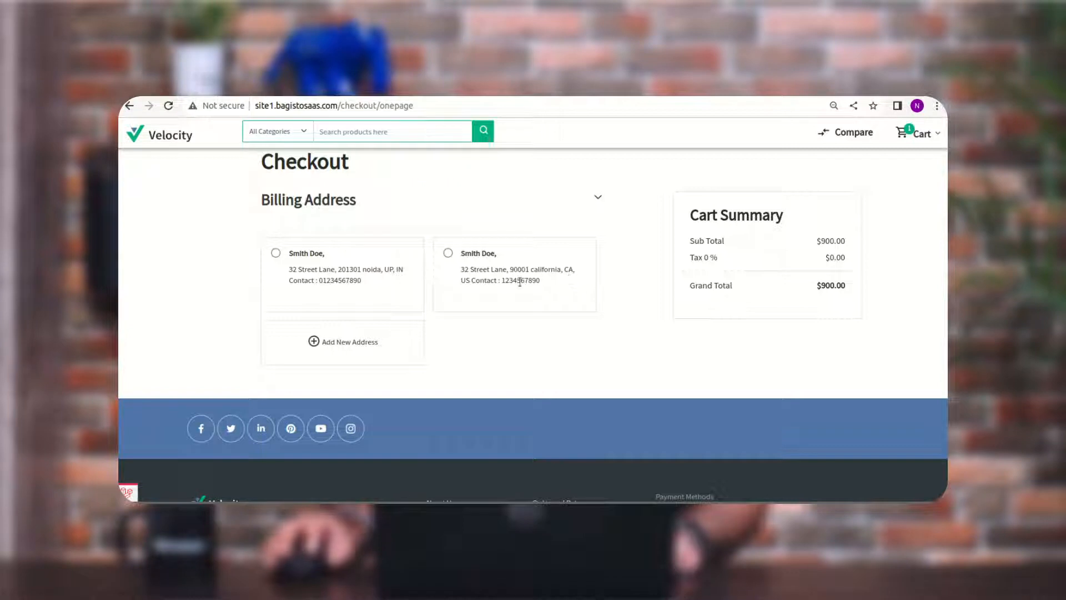
{"action": "left_click", "coordinate": [448, 254]}
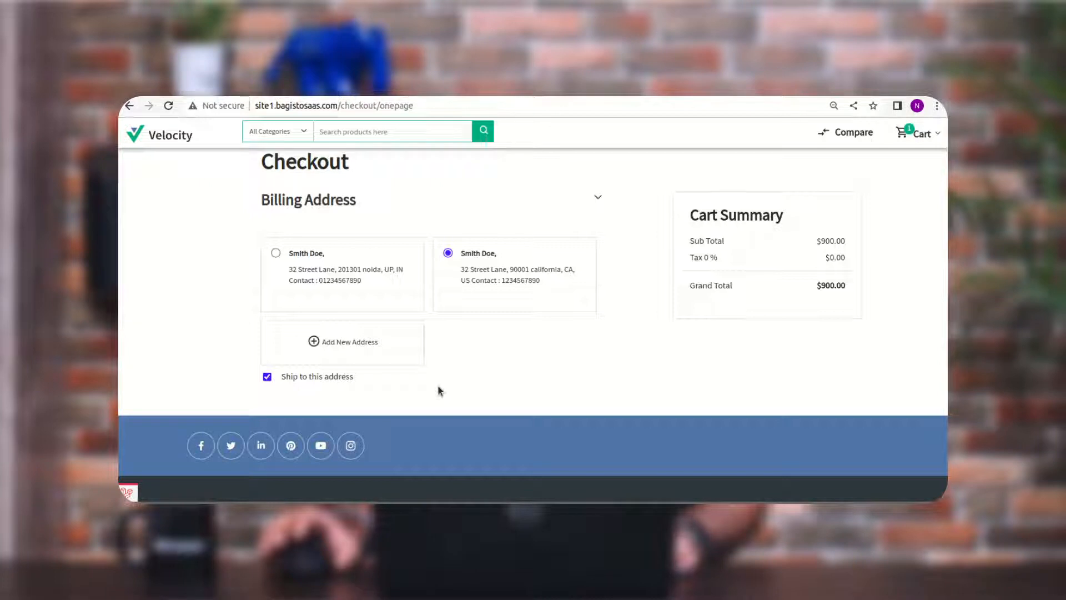
Examine the USPS shipping methods and their rates offered at checkout, from Priority Mail Express to the Priority Mail flat rate options
{"action": "scroll", "coordinate": [439, 390], "scroll_direction": "down", "scroll_amount": 2}
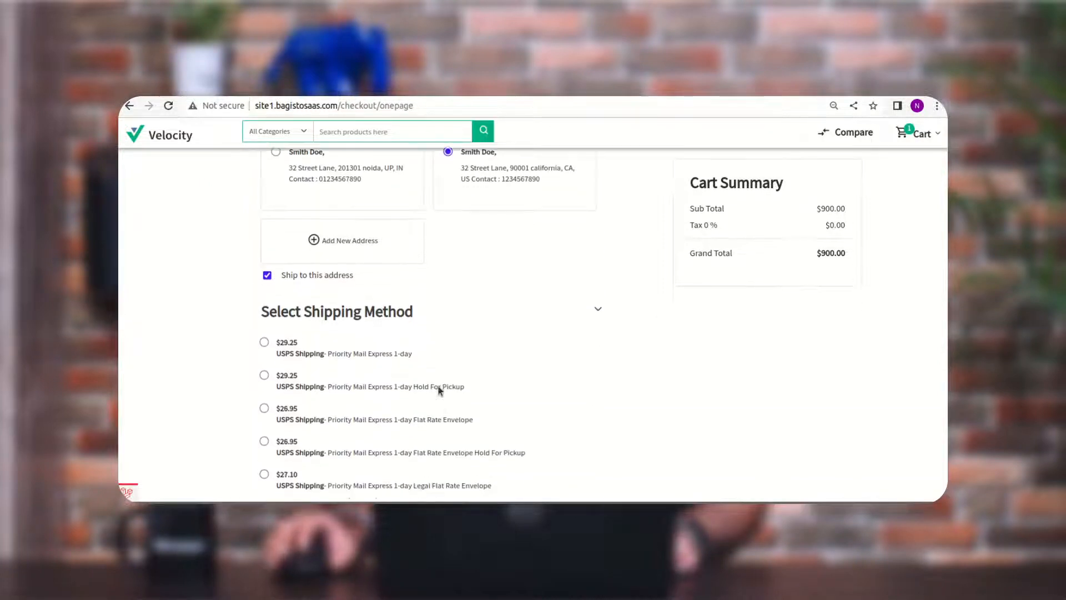
{"action": "scroll", "coordinate": [438, 391], "scroll_direction": "down", "scroll_amount": 1}
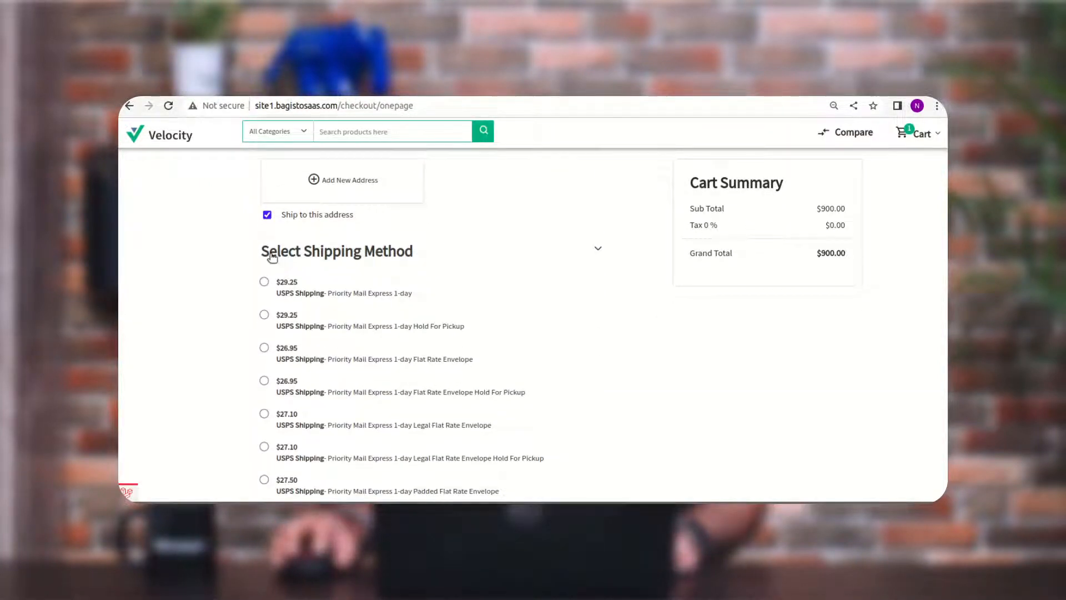
{"action": "scroll", "coordinate": [311, 291], "scroll_direction": "down", "scroll_amount": 1}
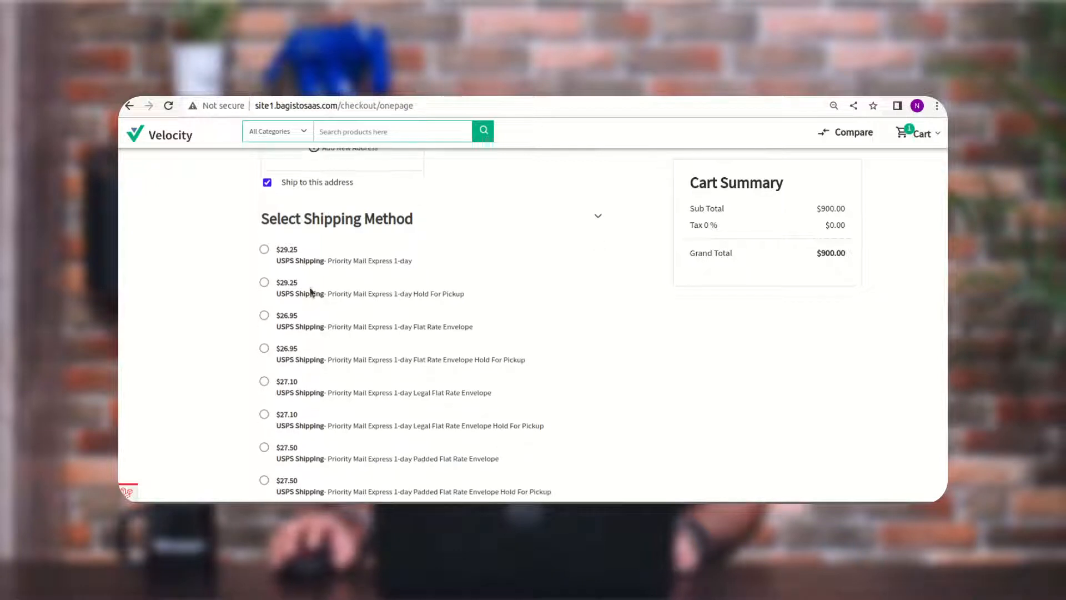
{"action": "left_click_drag", "start_coordinate": [279, 260], "coordinate": [321, 261]}
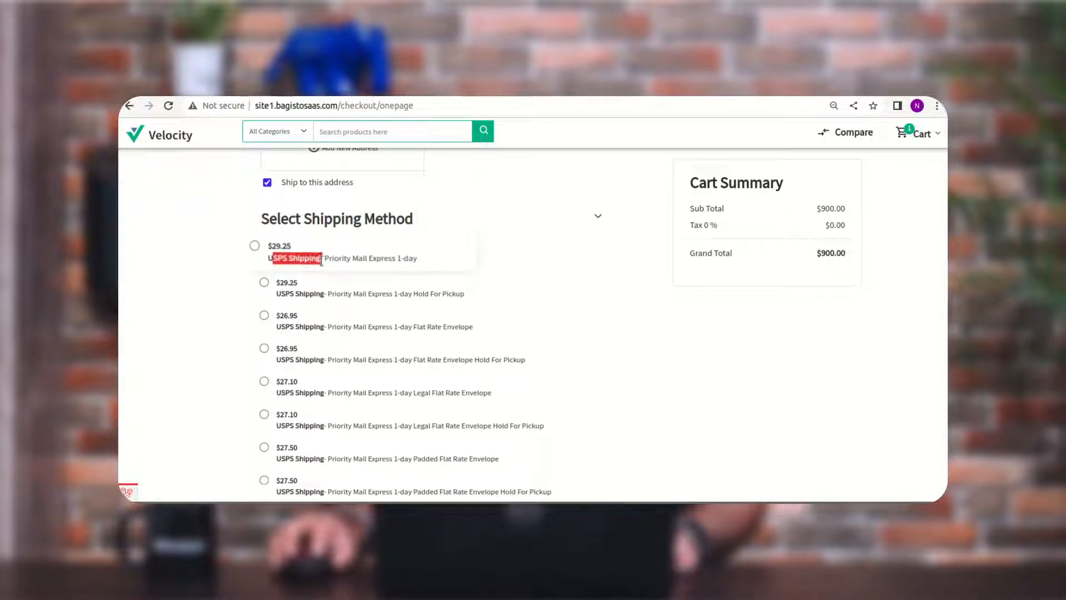
{"action": "left_click", "coordinate": [325, 262]}
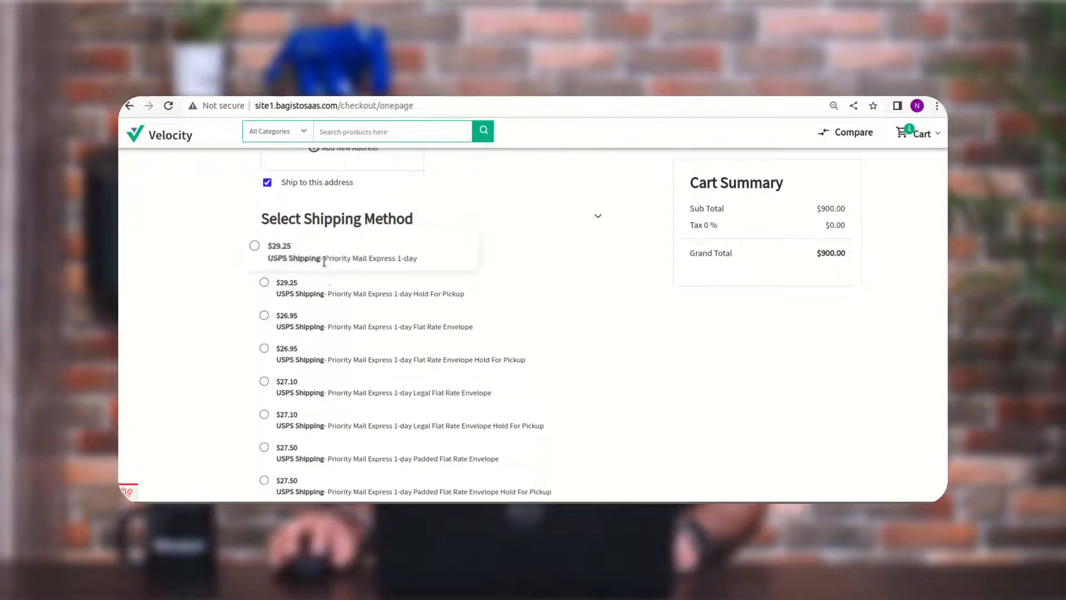
{"action": "left_click_drag", "start_coordinate": [326, 261], "coordinate": [412, 270]}
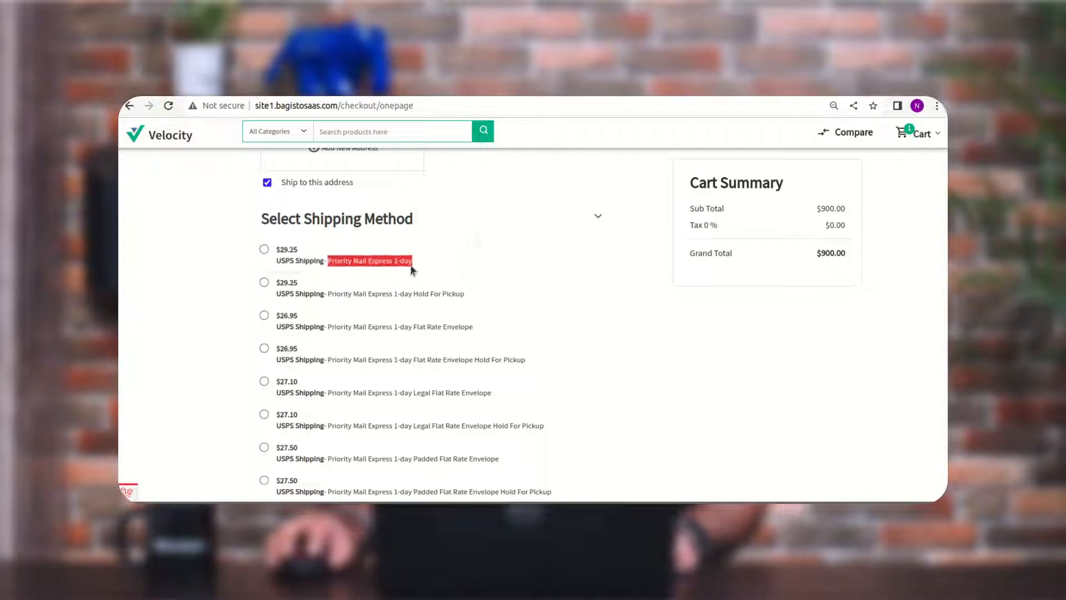
{"action": "left_click_drag", "start_coordinate": [329, 293], "coordinate": [481, 298]}
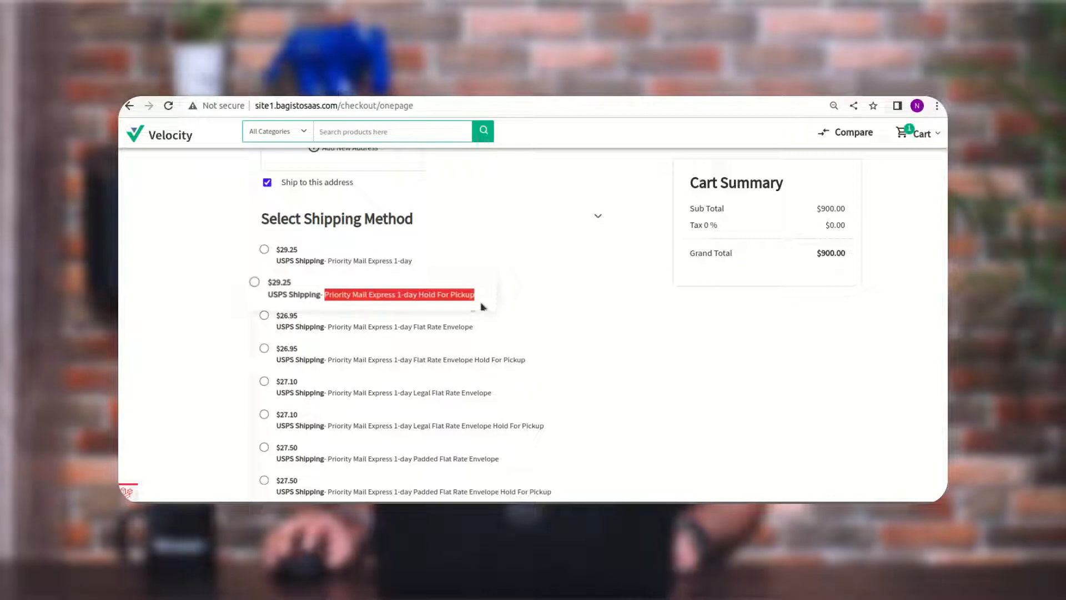
{"action": "left_click_drag", "start_coordinate": [332, 325], "coordinate": [470, 327]}
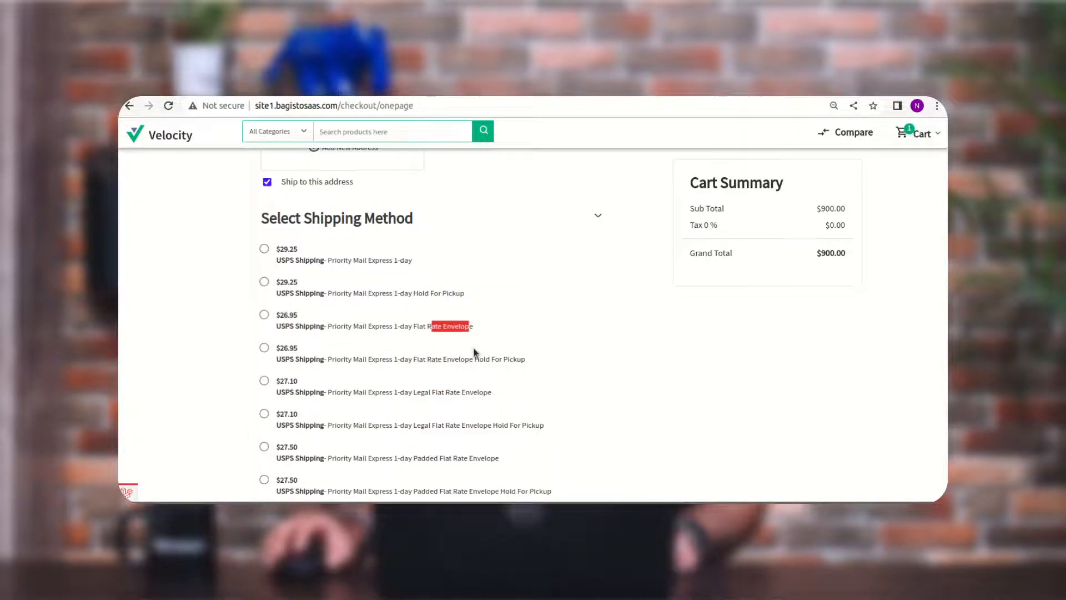
{"action": "scroll", "coordinate": [473, 352], "scroll_direction": "down", "scroll_amount": 4}
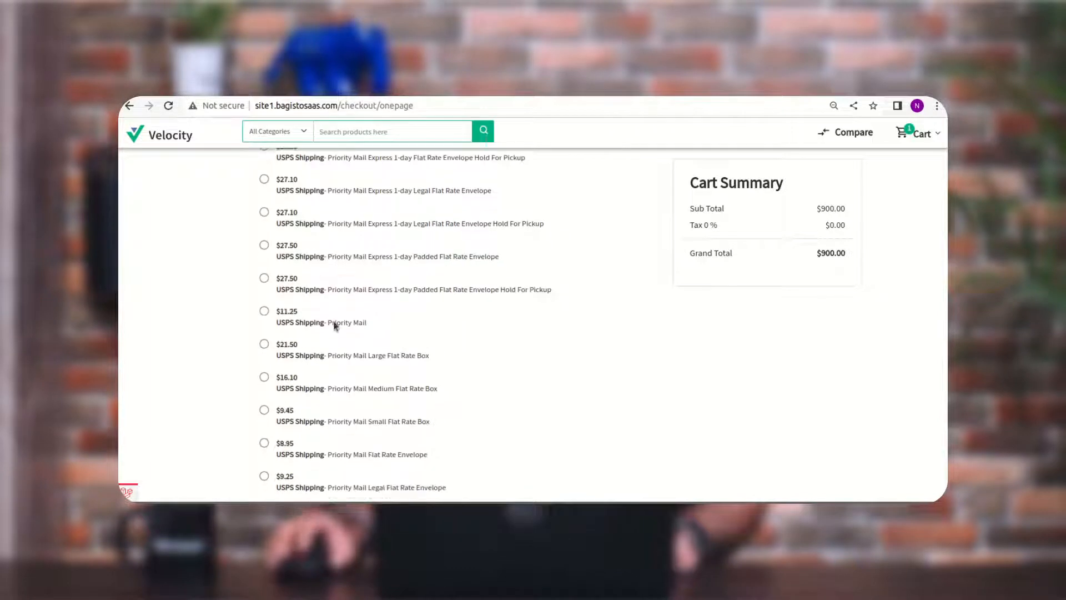
{"action": "scroll", "coordinate": [333, 322], "scroll_direction": "down", "scroll_amount": 1}
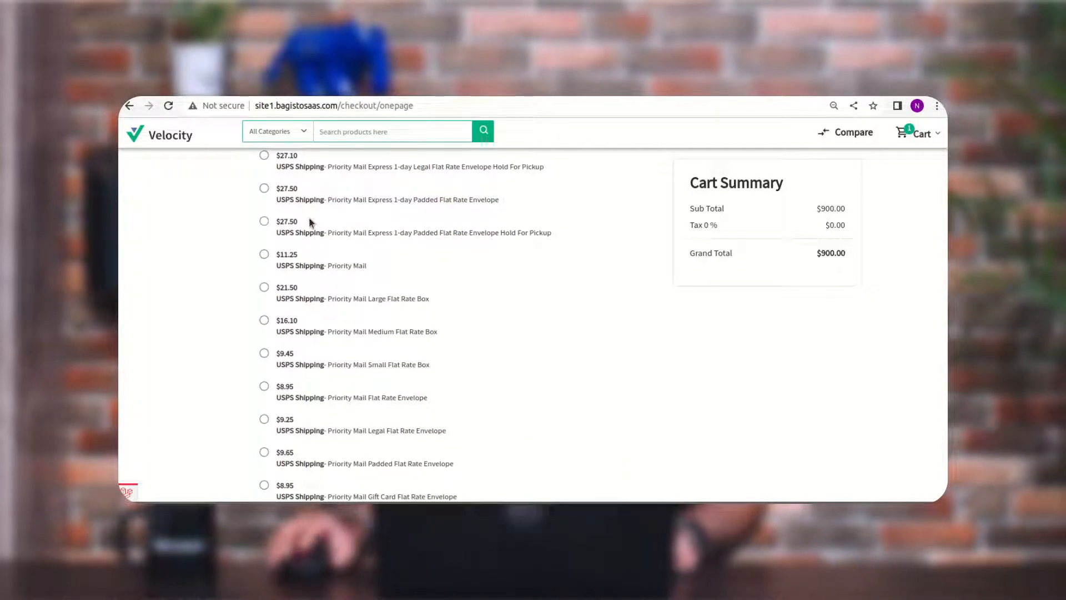
{"action": "scroll", "coordinate": [300, 201], "scroll_direction": "down", "scroll_amount": 3}
{"action": "left_click_drag", "start_coordinate": [344, 203], "coordinate": [432, 203]}
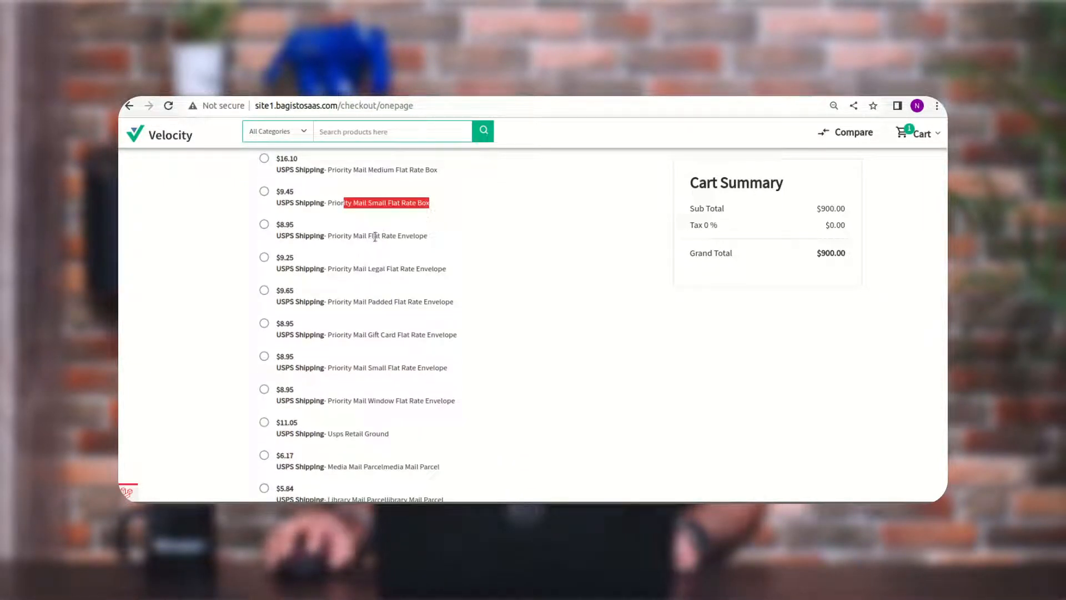
{"action": "left_click_drag", "start_coordinate": [332, 236], "coordinate": [422, 237]}
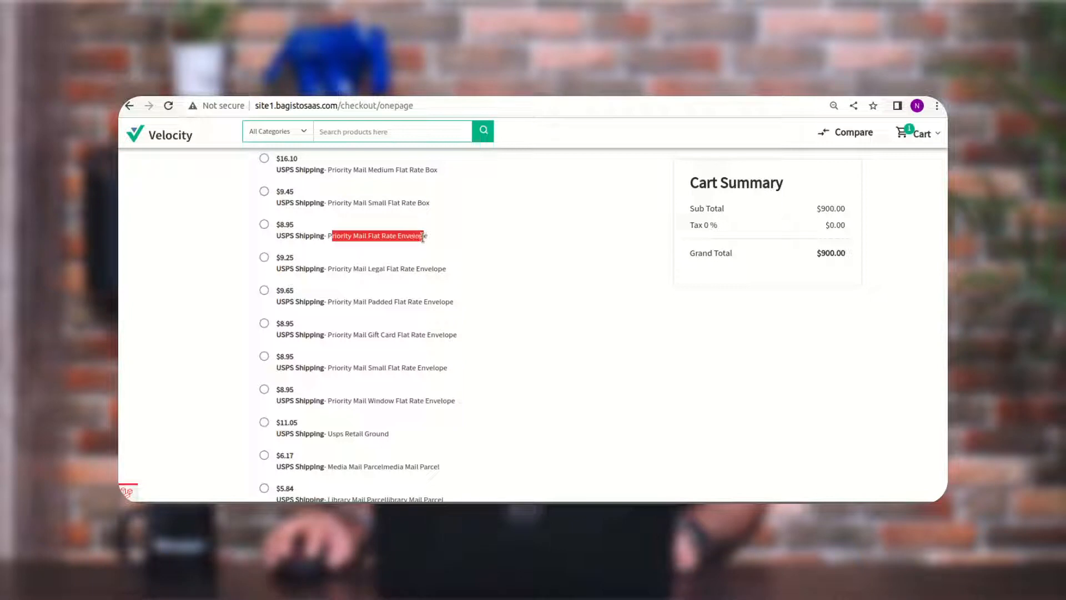
{"action": "left_click_drag", "start_coordinate": [336, 270], "coordinate": [429, 269]}
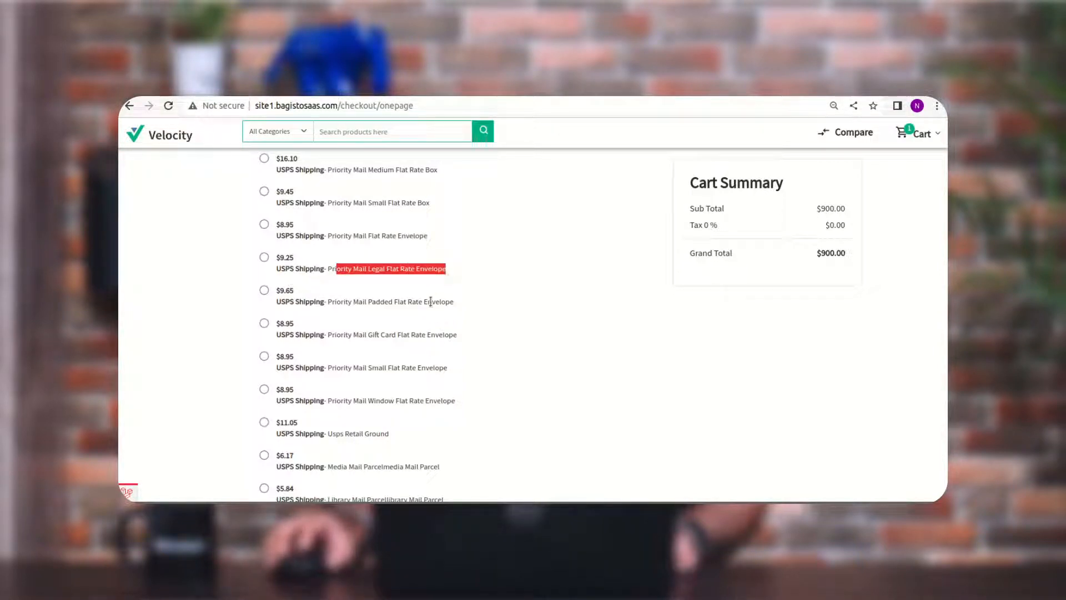
{"action": "left_click_drag", "start_coordinate": [336, 301], "coordinate": [454, 303]}
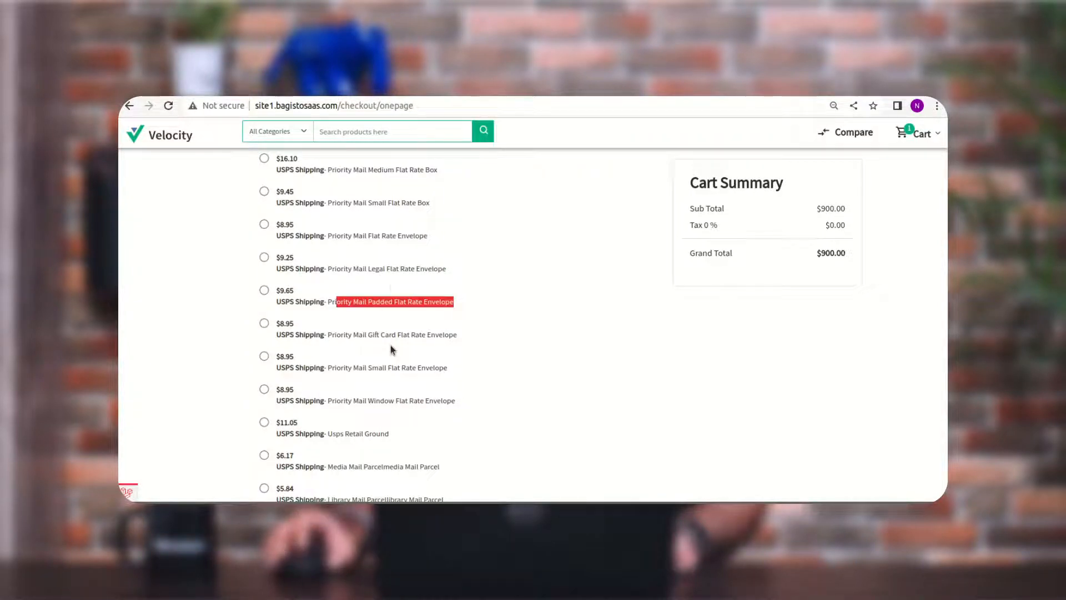
Select USPS Priority Mail Express 1-day as the shipping method and Cash On Delivery as the payment method
{"action": "scroll", "coordinate": [391, 348], "scroll_direction": "up", "scroll_amount": 10}
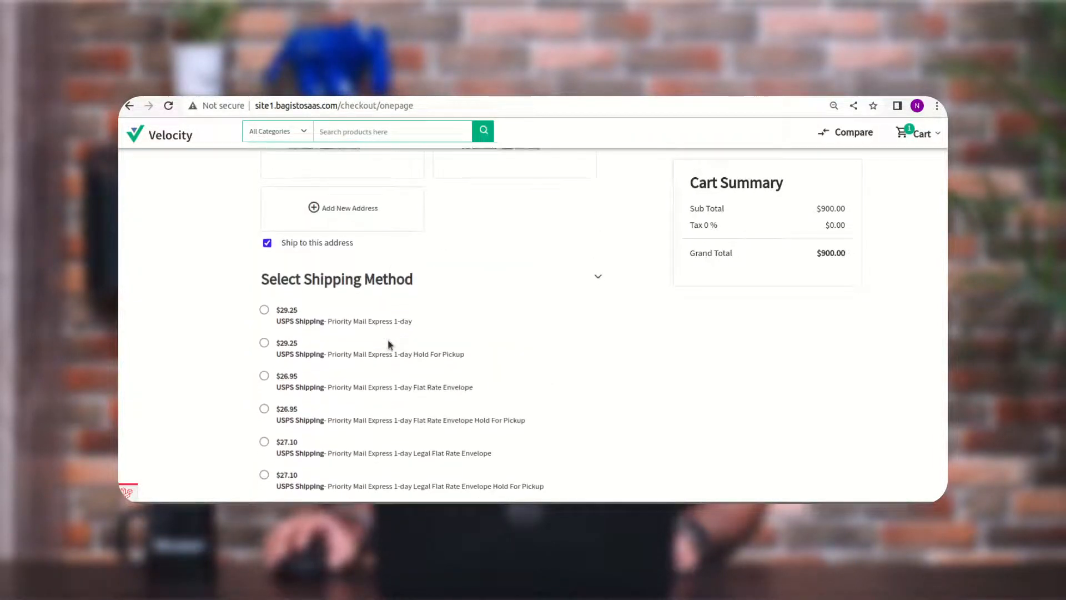
{"action": "scroll", "coordinate": [388, 342], "scroll_direction": "down", "scroll_amount": 1}
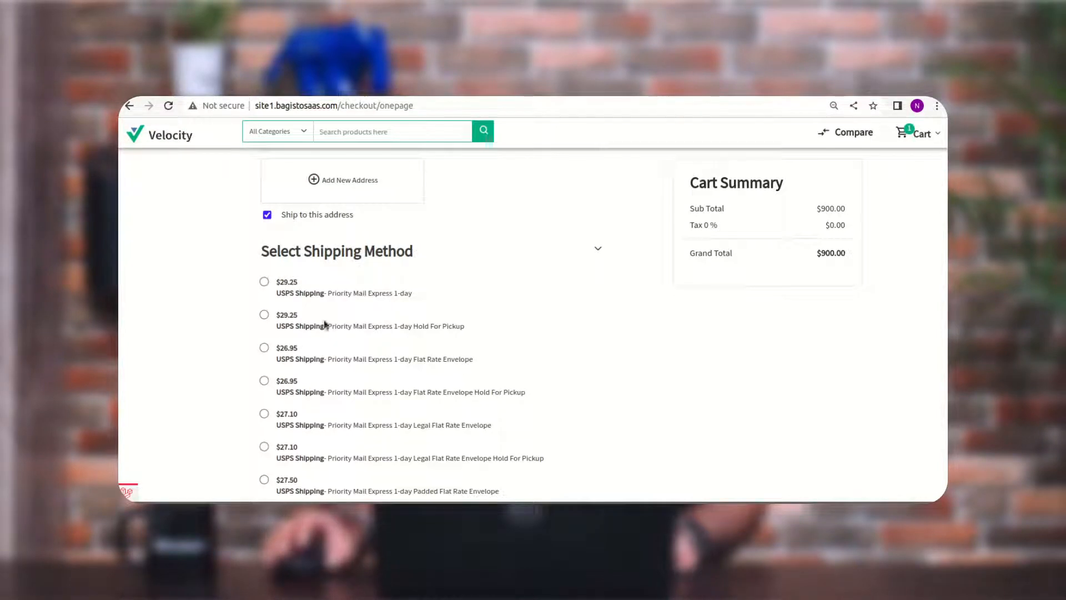
{"action": "left_click", "coordinate": [264, 282]}
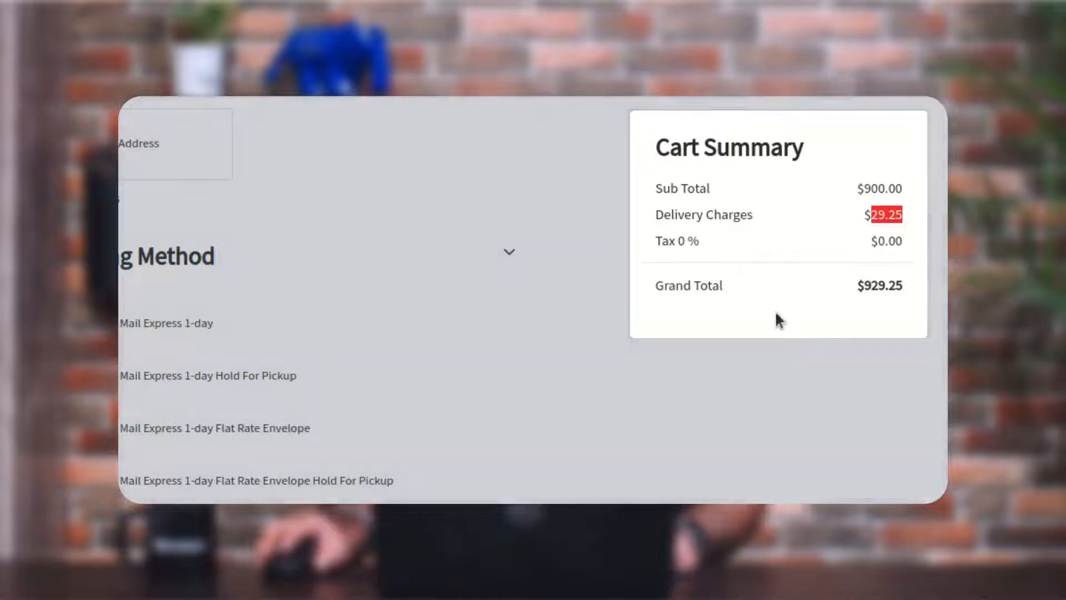
{"action": "scroll", "coordinate": [616, 374], "scroll_direction": "down", "scroll_amount": 3}
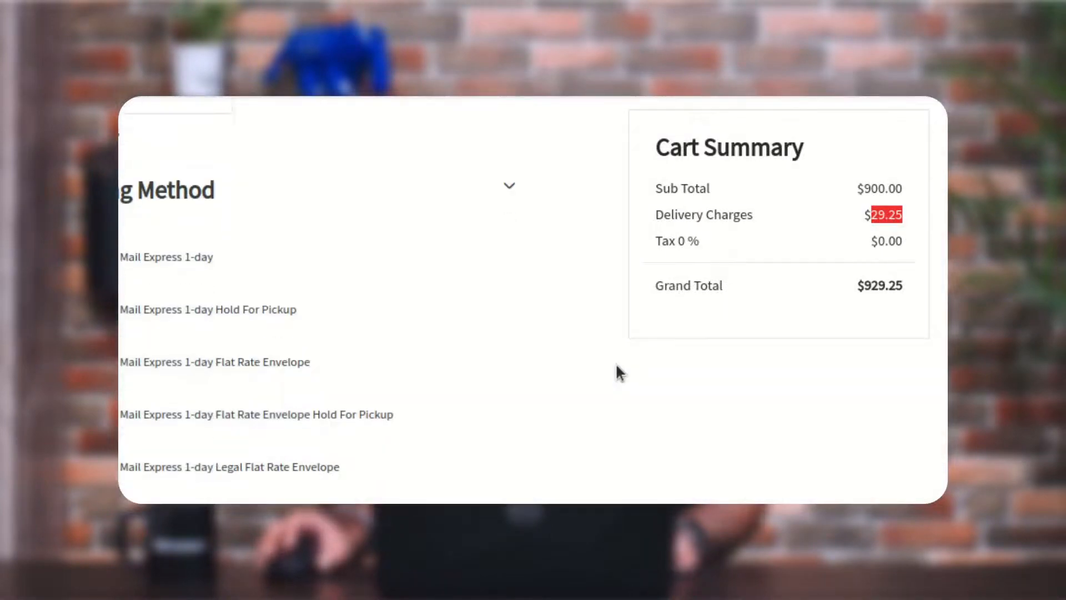
{"action": "scroll", "coordinate": [627, 339], "scroll_direction": "down", "scroll_amount": 10}
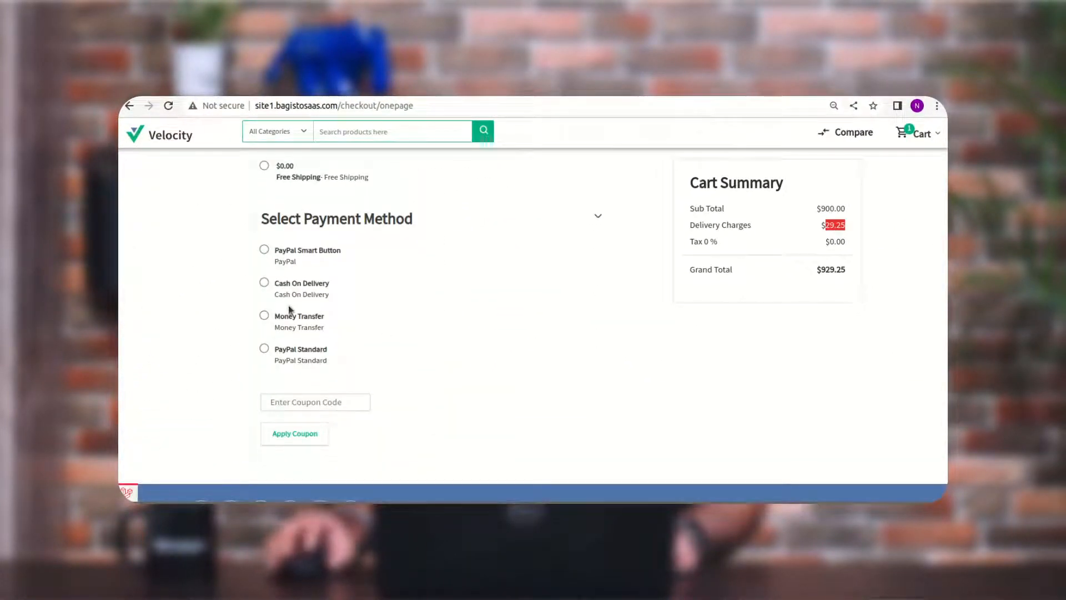
{"action": "left_click", "coordinate": [264, 282]}
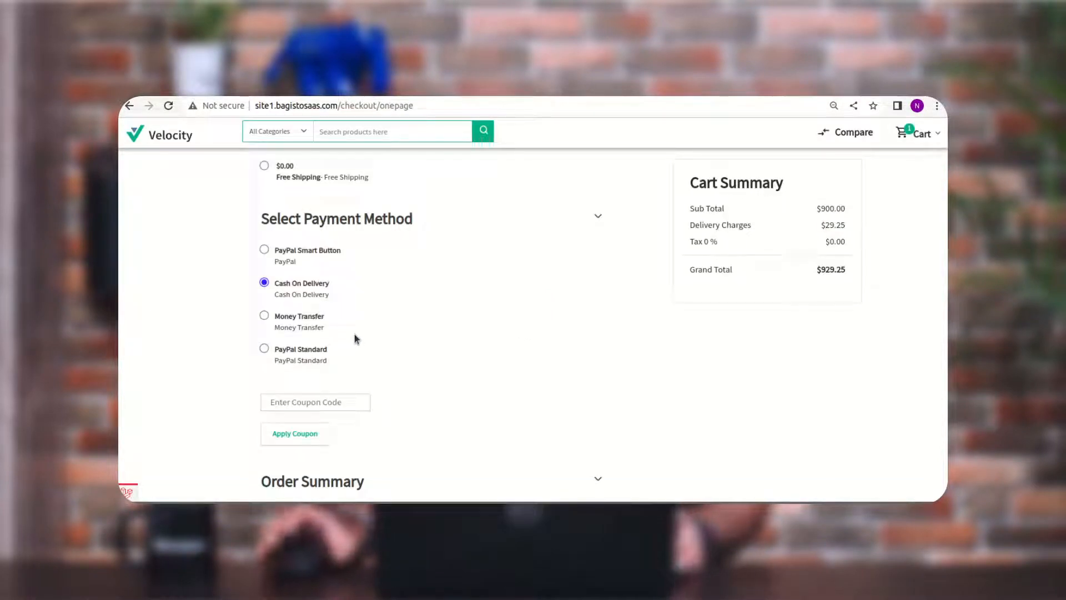
Check the USPS shipping charge in the order summary, place the order and continue shopping on the storefront
{"action": "scroll", "coordinate": [355, 338], "scroll_direction": "down", "scroll_amount": 8}
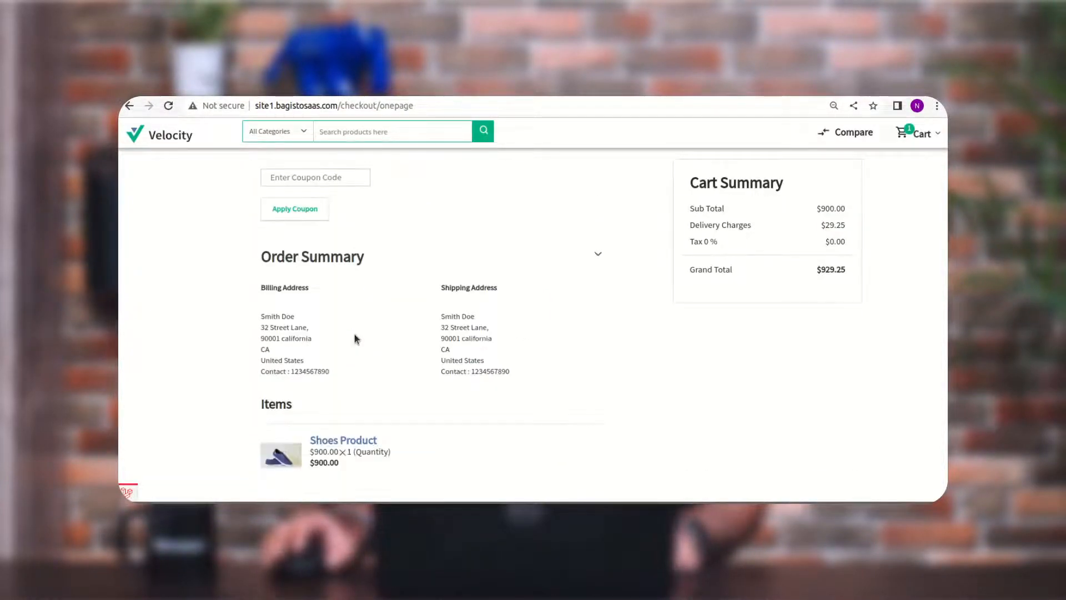
{"action": "scroll", "coordinate": [356, 338], "scroll_direction": "down", "scroll_amount": 1}
{"action": "left_click_drag", "start_coordinate": [261, 282], "coordinate": [318, 287]}
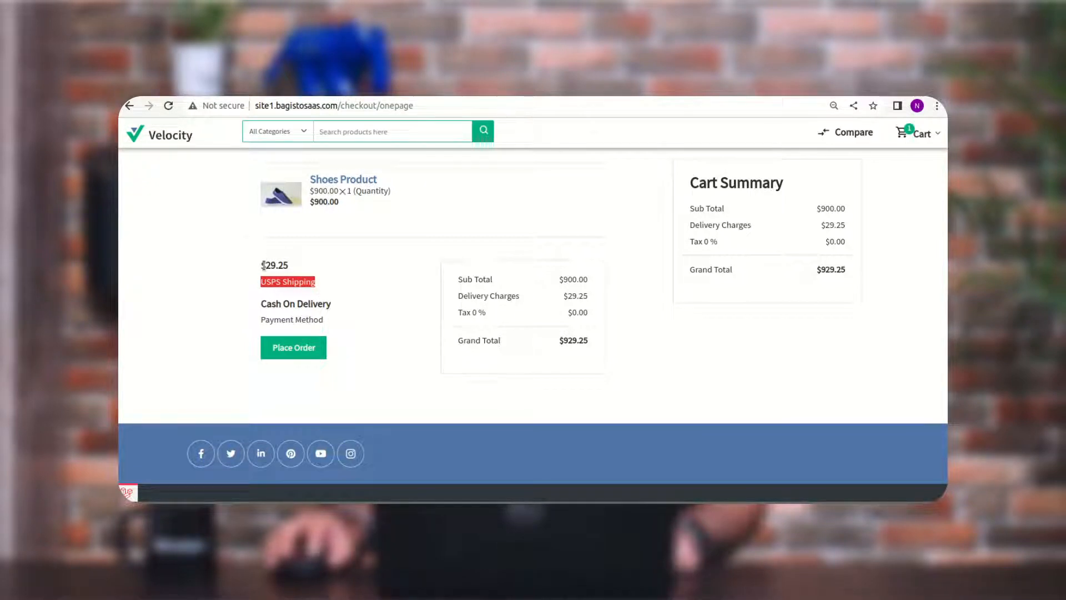
{"action": "left_click_drag", "start_coordinate": [263, 265], "coordinate": [284, 268]}
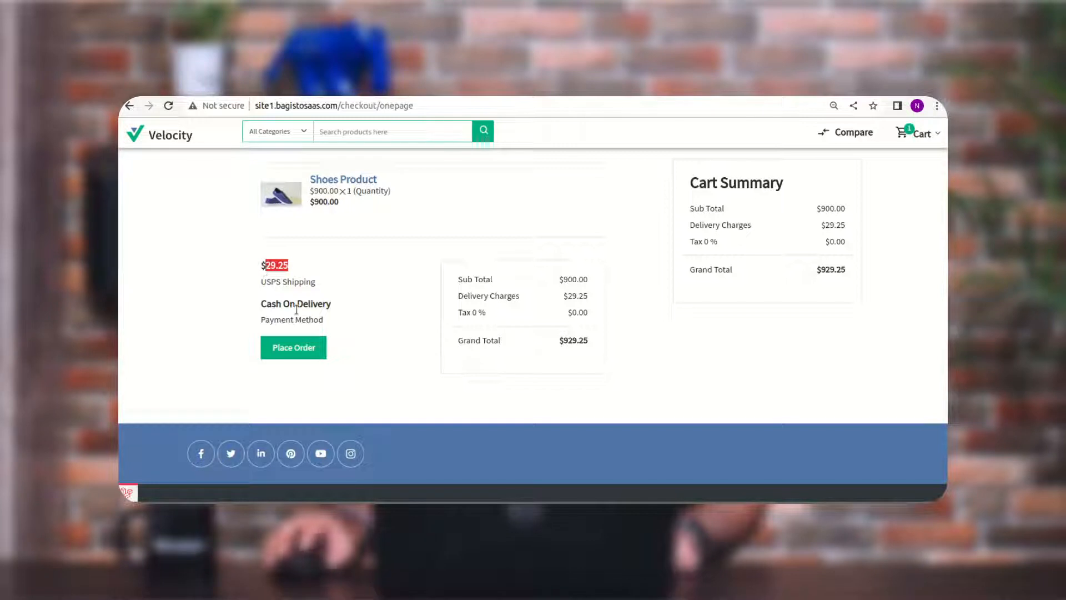
{"action": "left_click", "coordinate": [304, 348]}
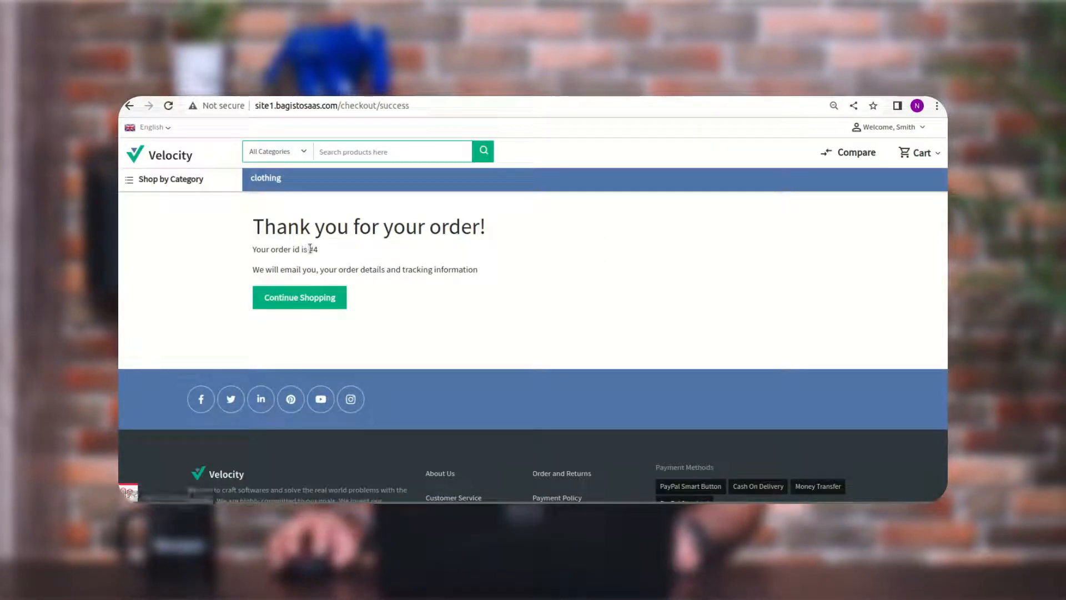
{"action": "left_click", "coordinate": [326, 300]}
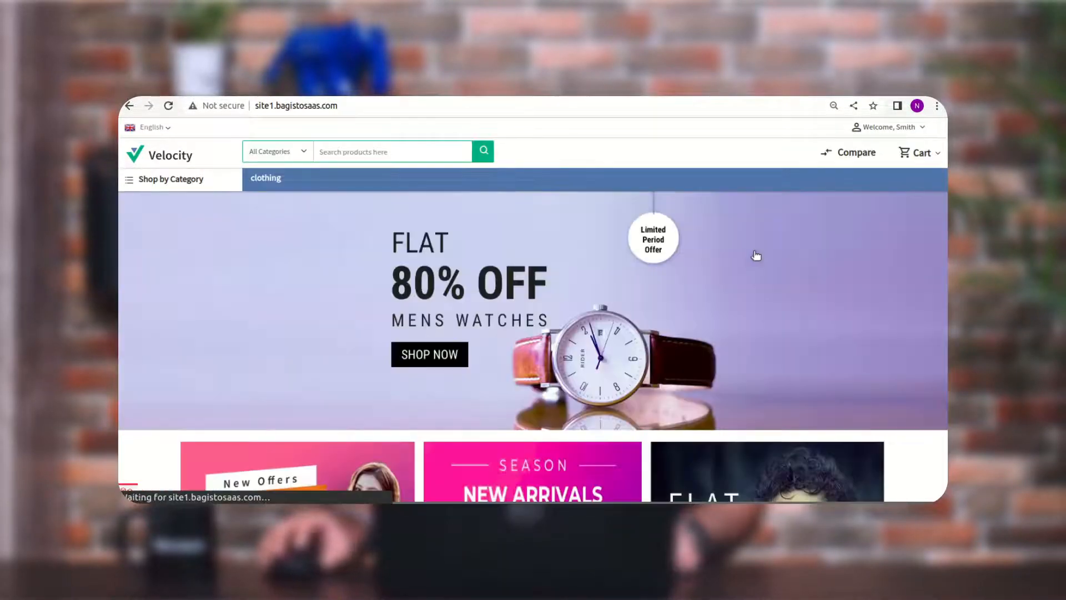
Open the newest order from the customer's order history and check its shipping and handling charge and shipping method
{"action": "left_click", "coordinate": [921, 133]}
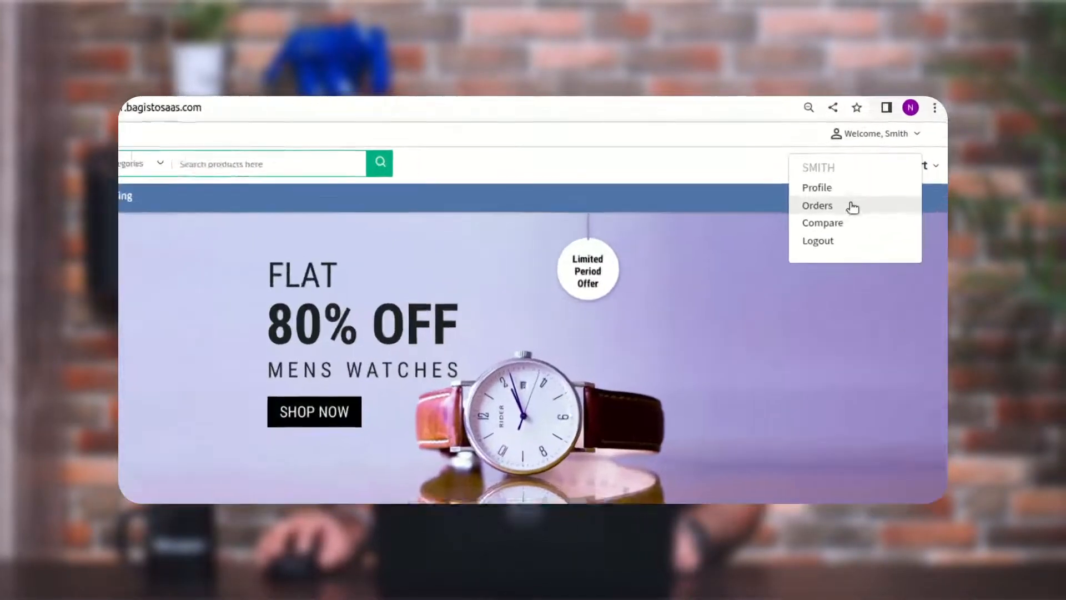
{"action": "left_click", "coordinate": [825, 220]}
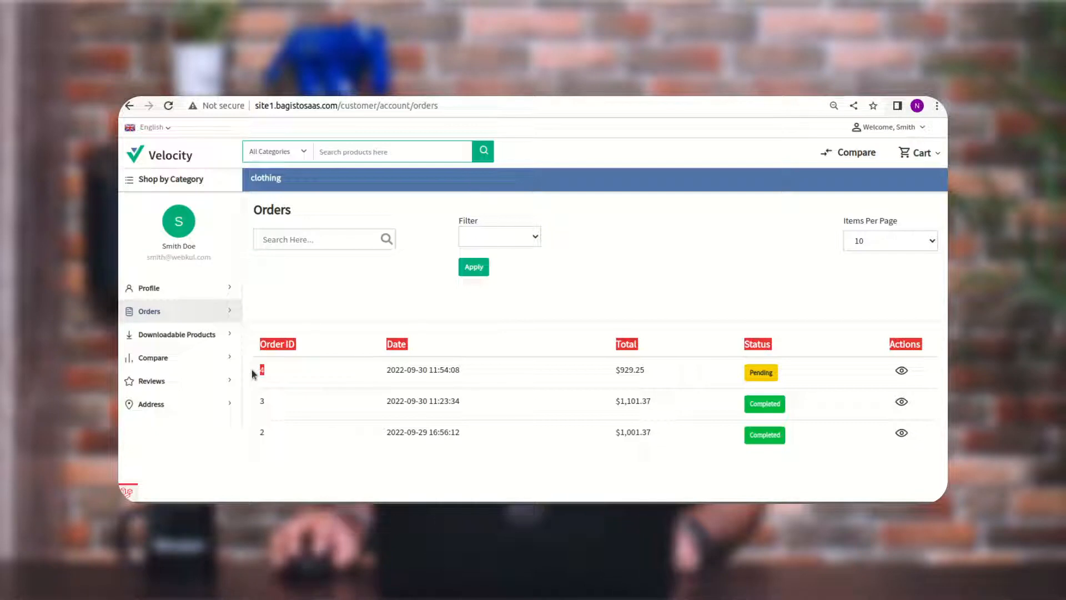
{"action": "left_click", "coordinate": [902, 375]}
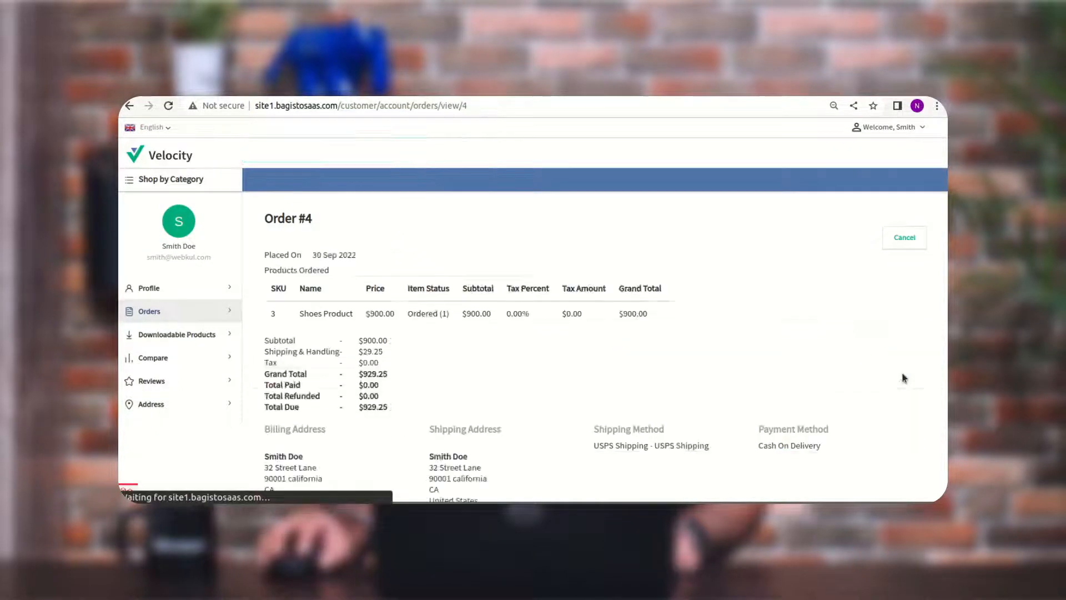
{"action": "scroll", "coordinate": [478, 376], "scroll_direction": "down", "scroll_amount": 2}
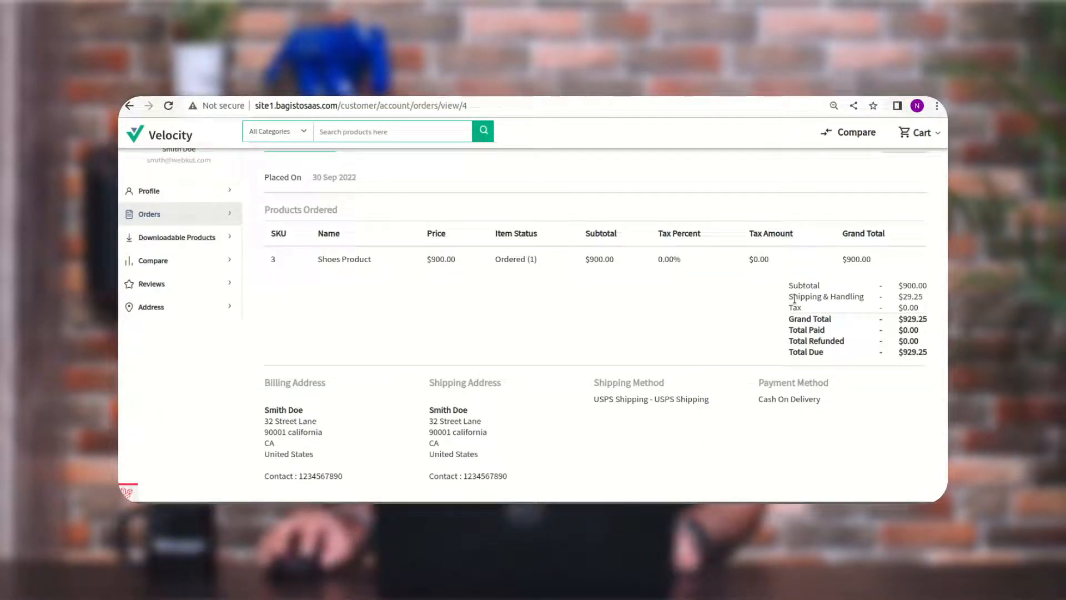
{"action": "left_click_drag", "start_coordinate": [795, 299], "coordinate": [857, 298]}
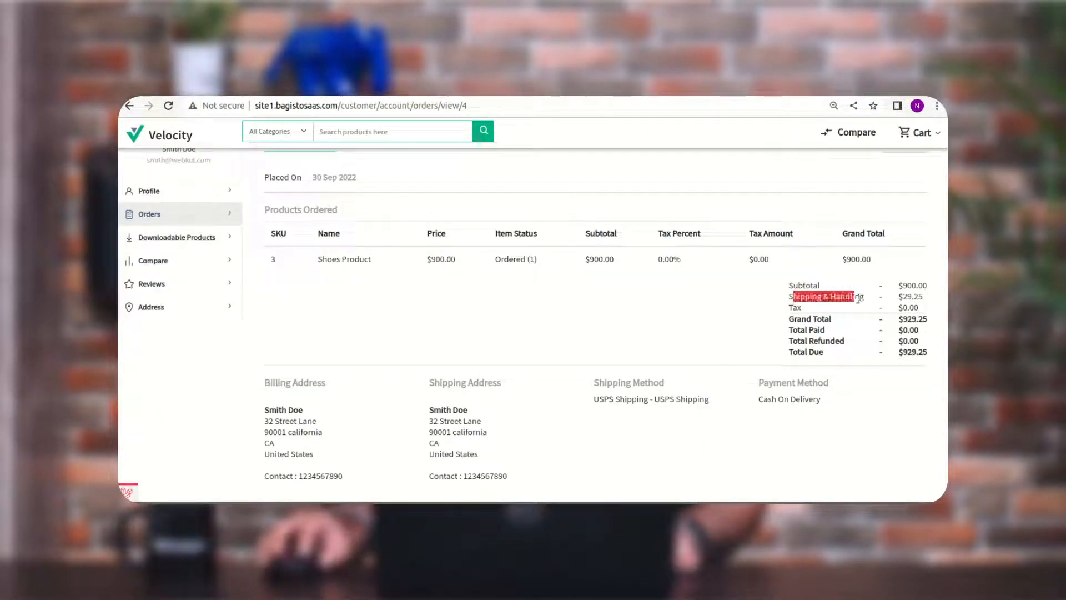
{"action": "left_click", "coordinate": [901, 299]}
{"action": "left_click_drag", "start_coordinate": [921, 298], "coordinate": [924, 298]}
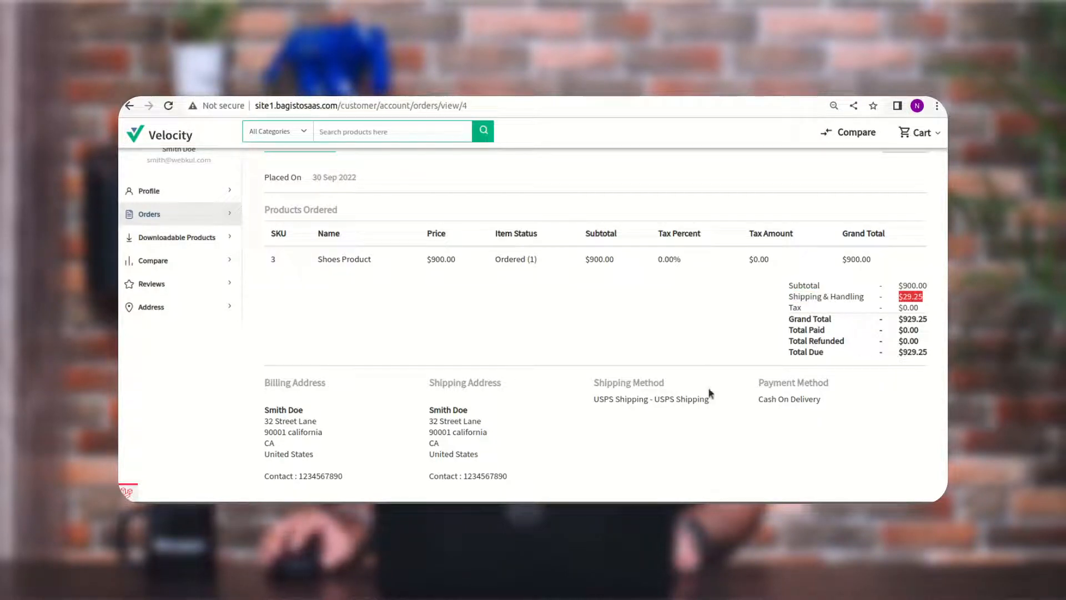
{"action": "scroll", "coordinate": [678, 388], "scroll_direction": "down", "scroll_amount": 1}
{"action": "left_click_drag", "start_coordinate": [593, 336], "coordinate": [652, 335]}
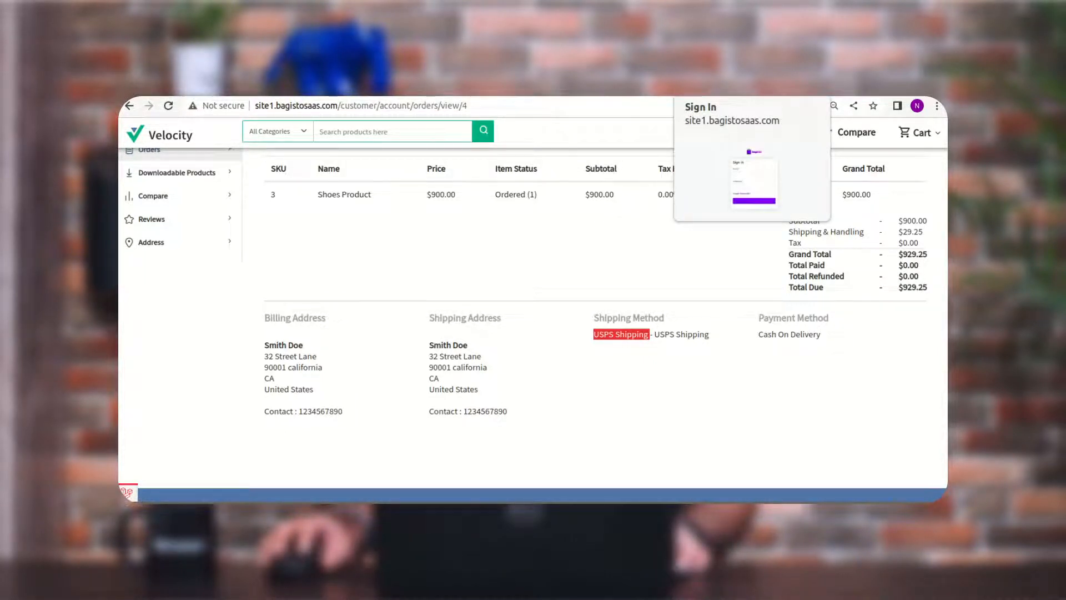
Switch to the store's admin login page and sign in with the saved administrator email and account password
{"action": "left_click", "coordinate": [701, 86]}
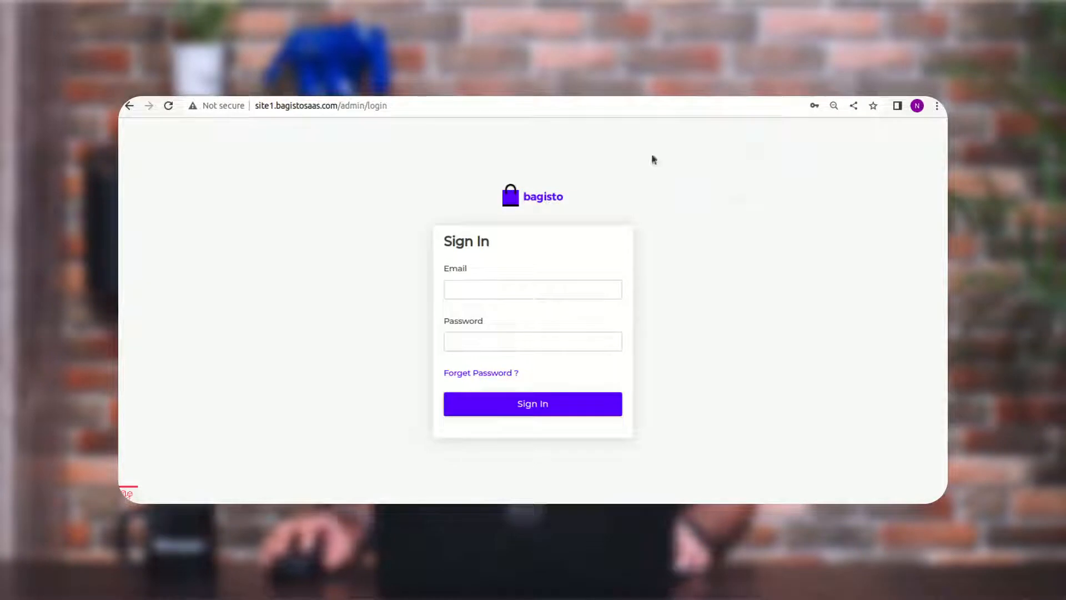
{"action": "left_click_drag", "start_coordinate": [255, 106], "coordinate": [398, 106]}
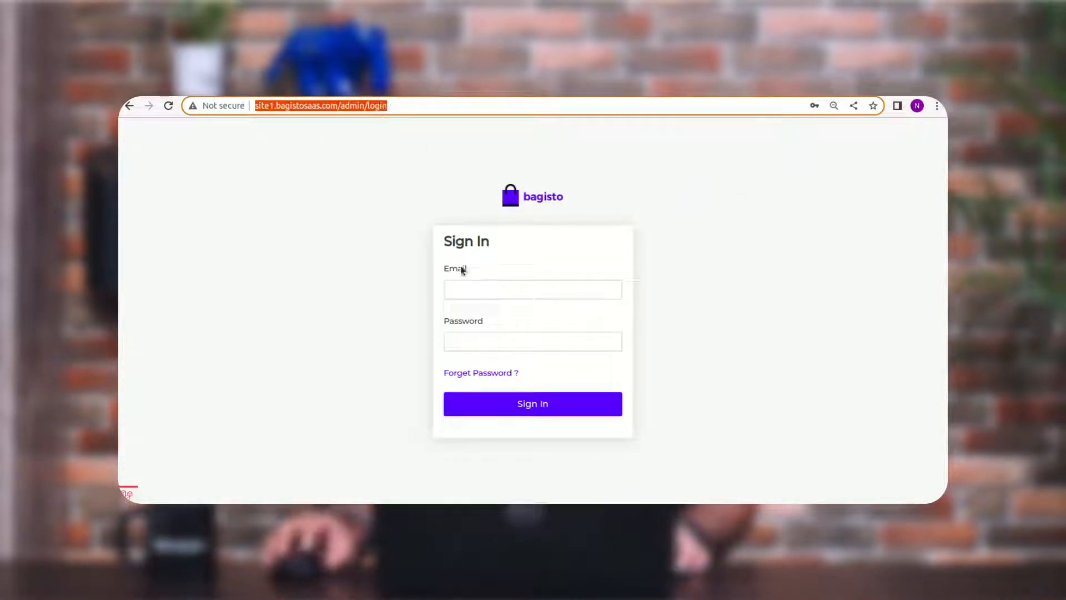
{"action": "left_click", "coordinate": [476, 289]}
{"action": "left_click", "coordinate": [554, 325]}
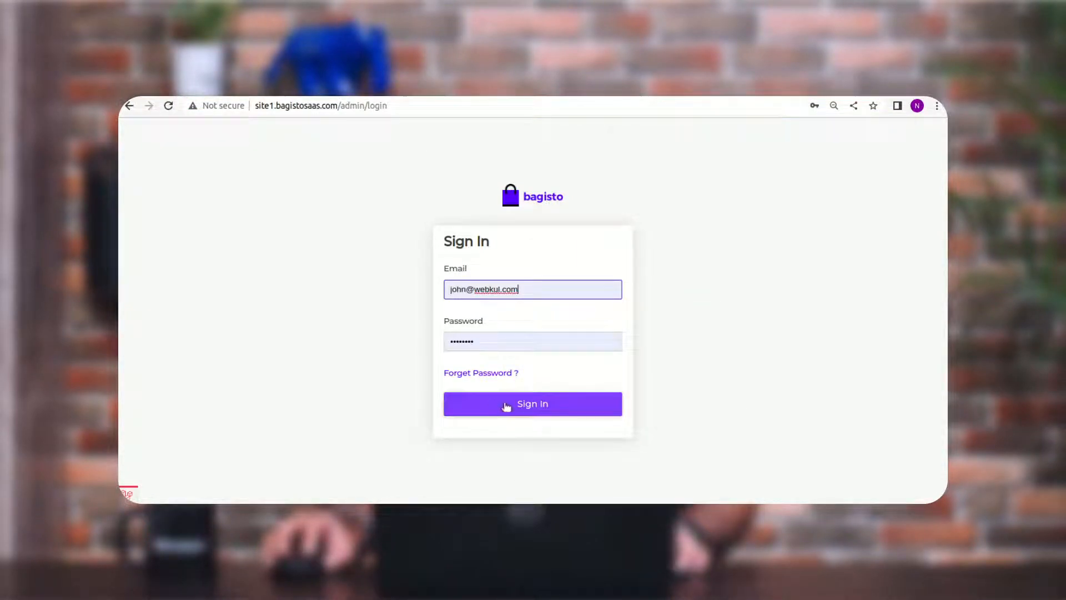
{"action": "left_click", "coordinate": [506, 405]}
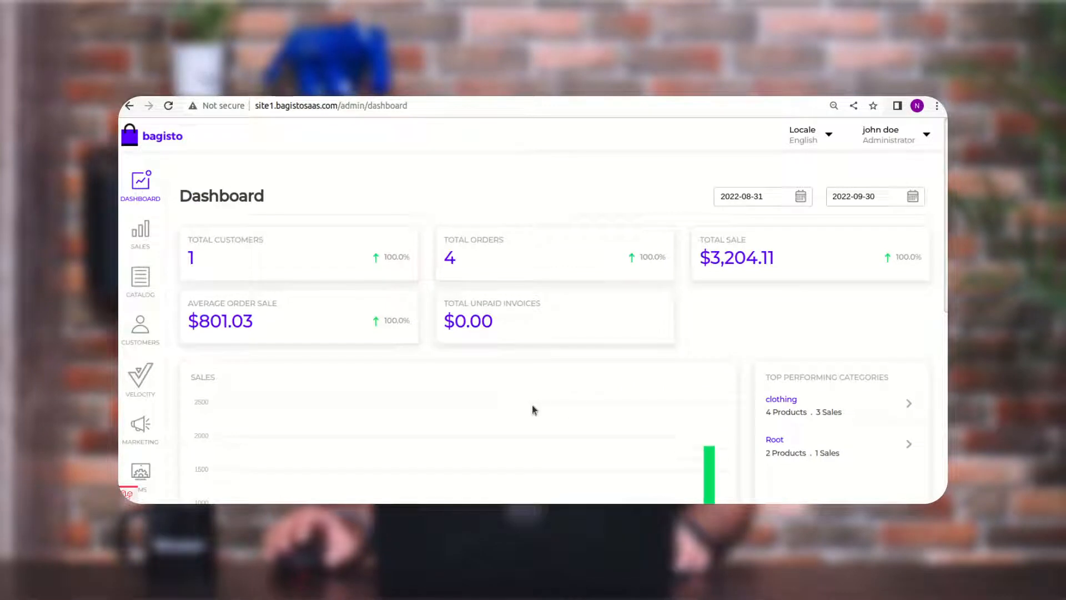
Open the newest pending order in the admin sales orders and check its shipping method and shipping price
{"action": "left_click", "coordinate": [140, 233]}
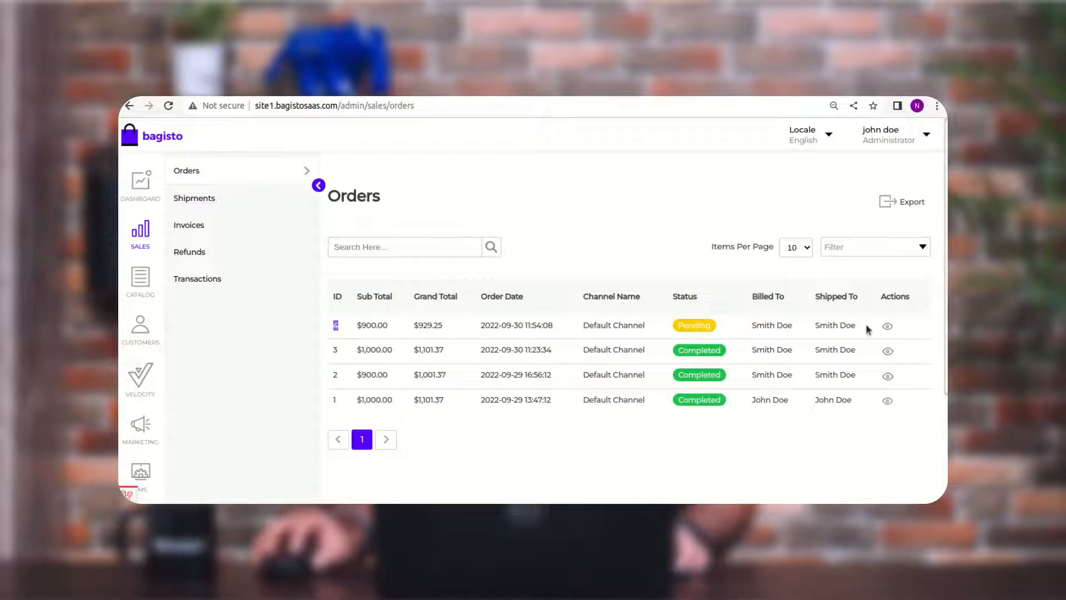
{"action": "left_click", "coordinate": [890, 328]}
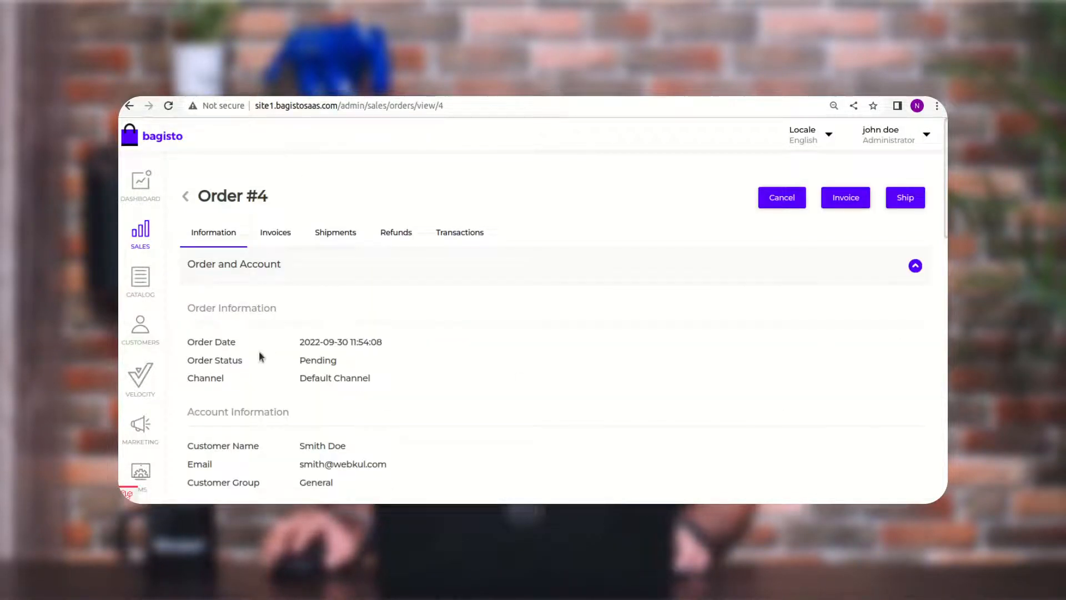
{"action": "scroll", "coordinate": [261, 357], "scroll_direction": "down", "scroll_amount": 5}
{"action": "scroll", "coordinate": [259, 355], "scroll_direction": "down", "scroll_amount": 8}
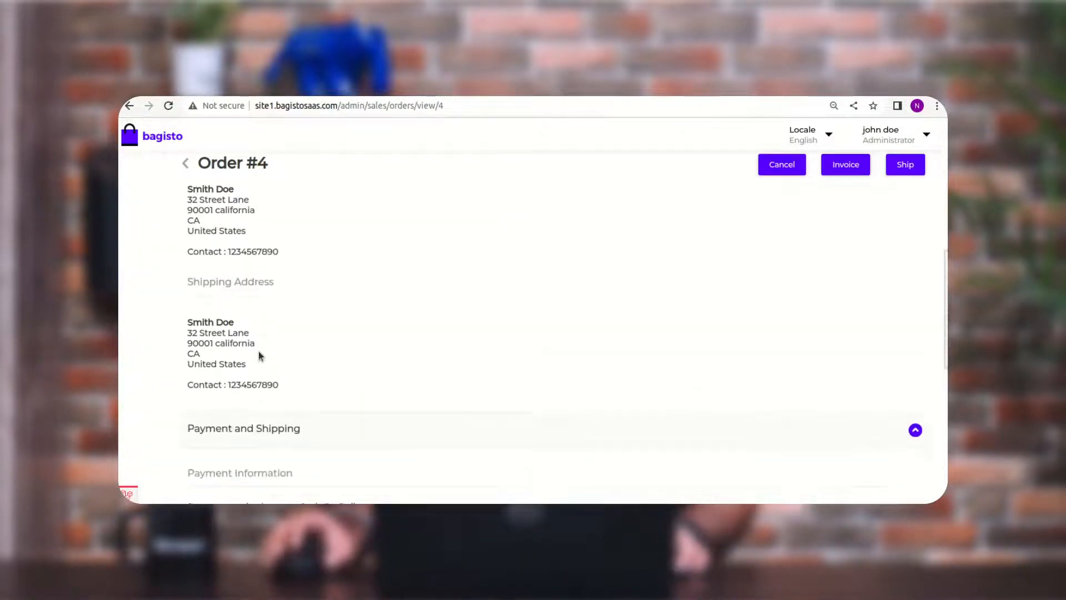
{"action": "left_click_drag", "start_coordinate": [210, 271], "coordinate": [448, 309]}
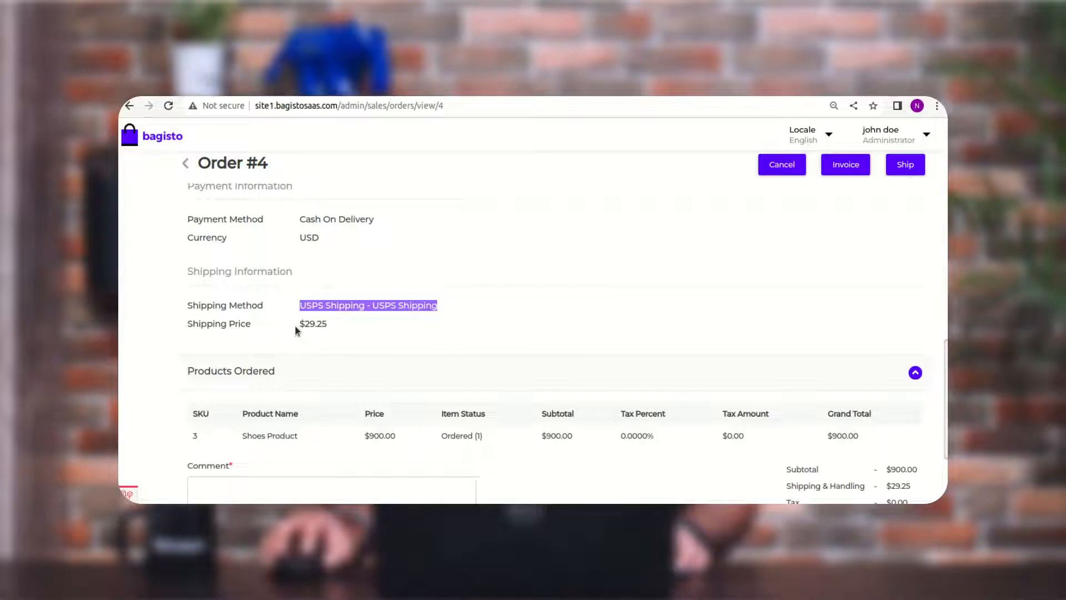
{"action": "left_click_drag", "start_coordinate": [299, 324], "coordinate": [330, 326]}
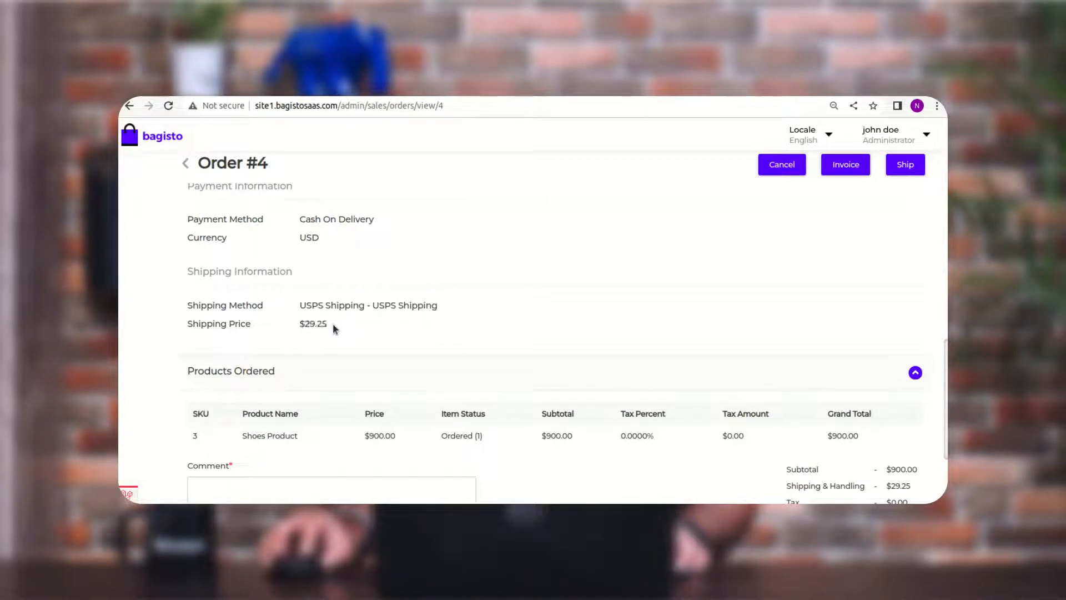
{"action": "left_click", "coordinate": [332, 324]}
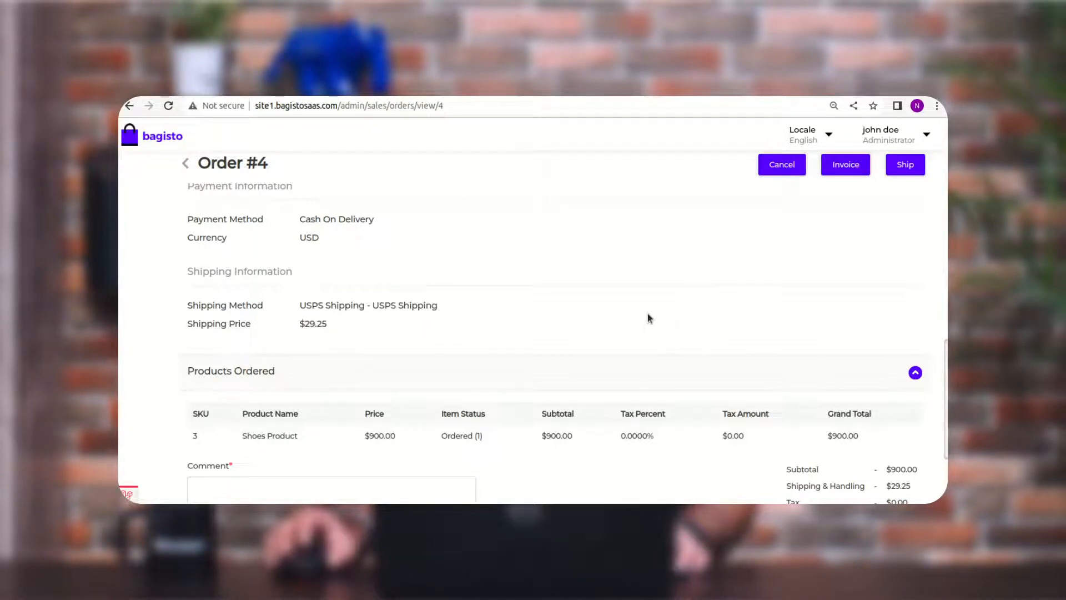
Create and save an invoice for the pending order
{"action": "scroll", "coordinate": [712, 277], "scroll_direction": "up", "scroll_amount": 10}
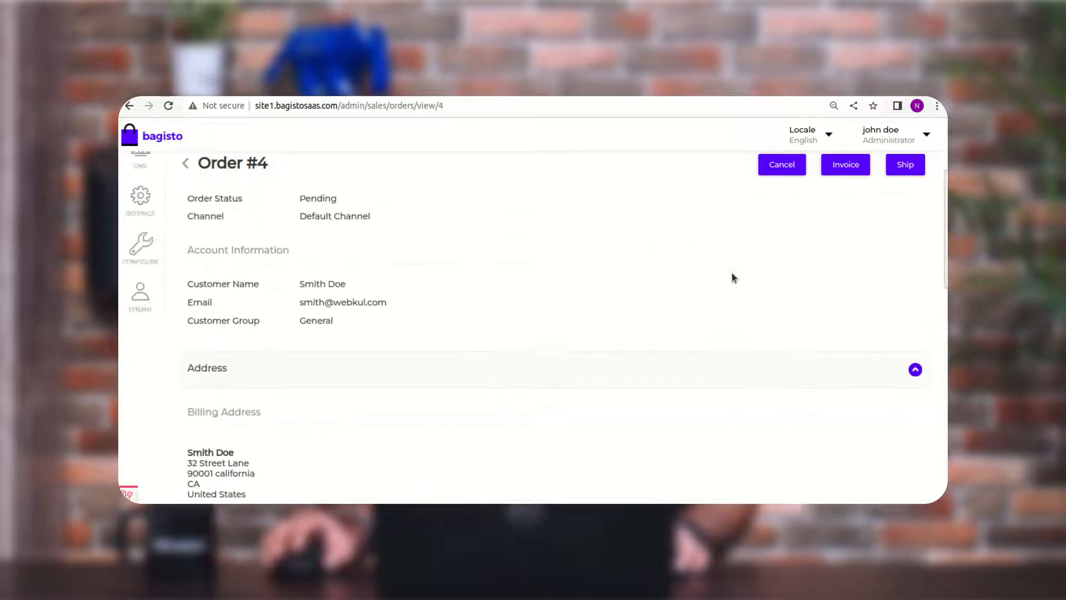
{"action": "scroll", "coordinate": [731, 278], "scroll_direction": "up", "scroll_amount": 2}
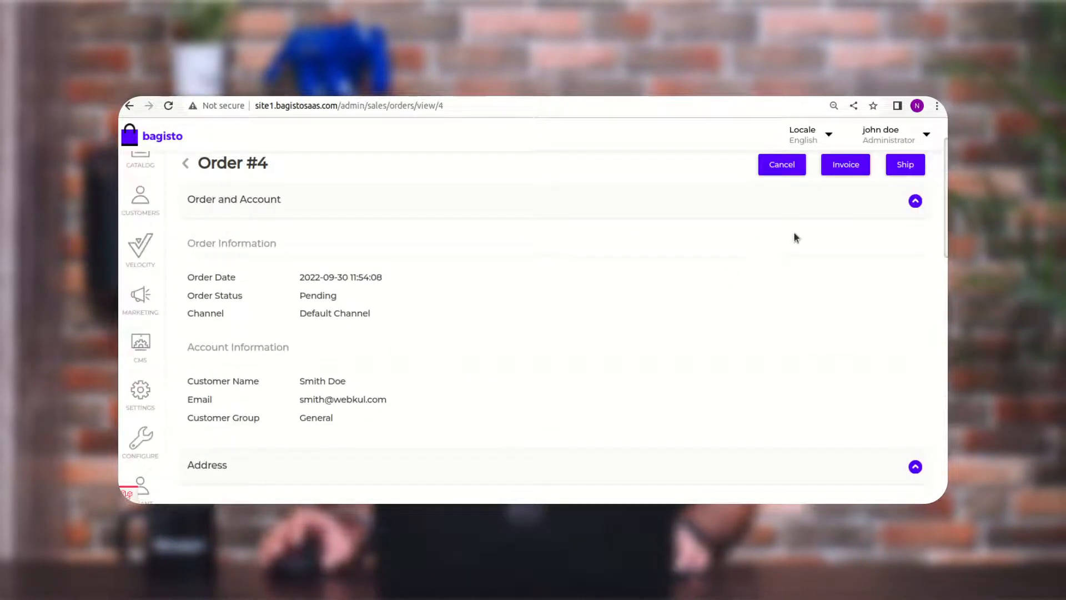
{"action": "left_click", "coordinate": [840, 167]}
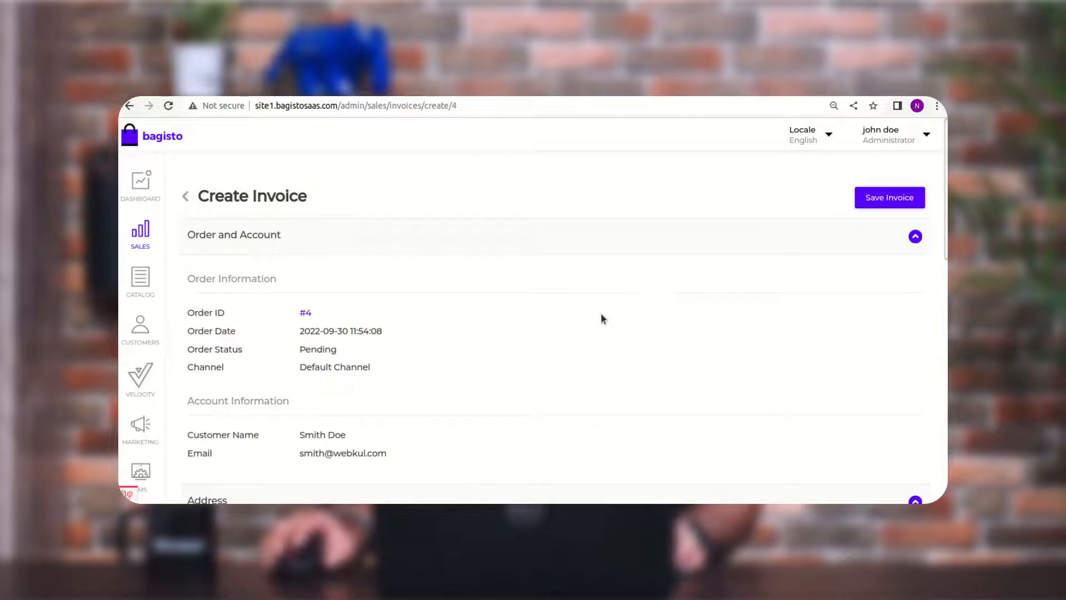
{"action": "left_click", "coordinate": [897, 198]}
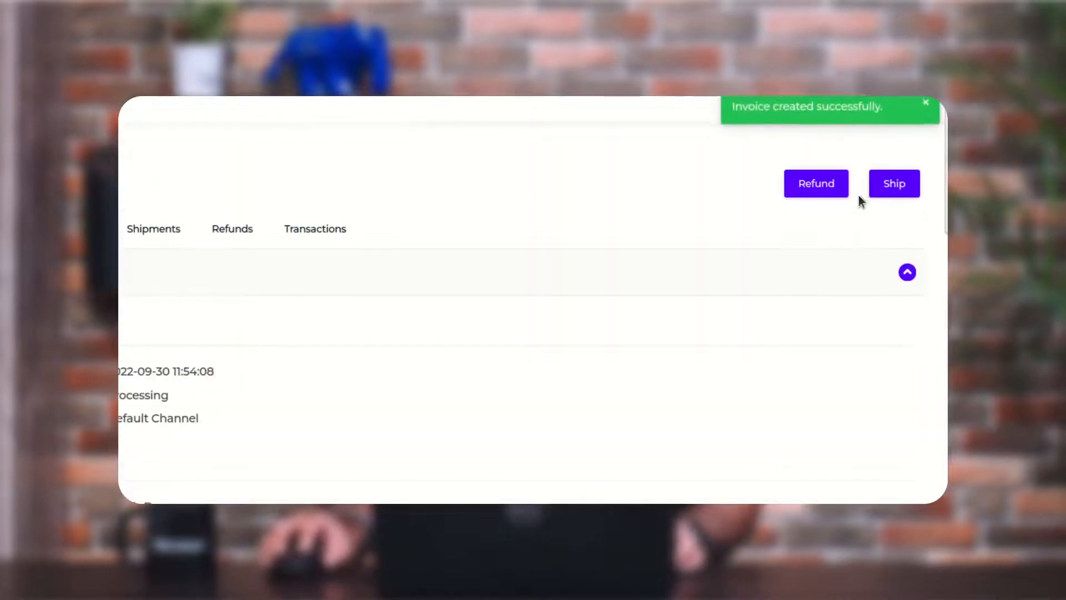
Start a shipment for the invoiced order and check its shipping method and shipping price
{"action": "left_click", "coordinate": [895, 189]}
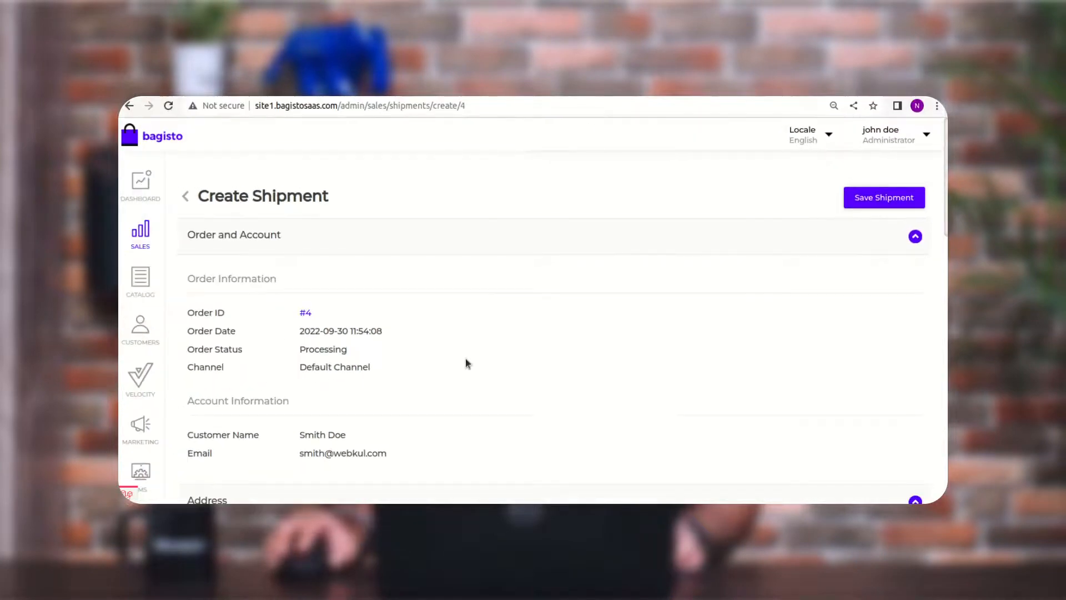
{"action": "scroll", "coordinate": [465, 358], "scroll_direction": "down", "scroll_amount": 2}
{"action": "scroll", "coordinate": [467, 358], "scroll_direction": "down", "scroll_amount": 10}
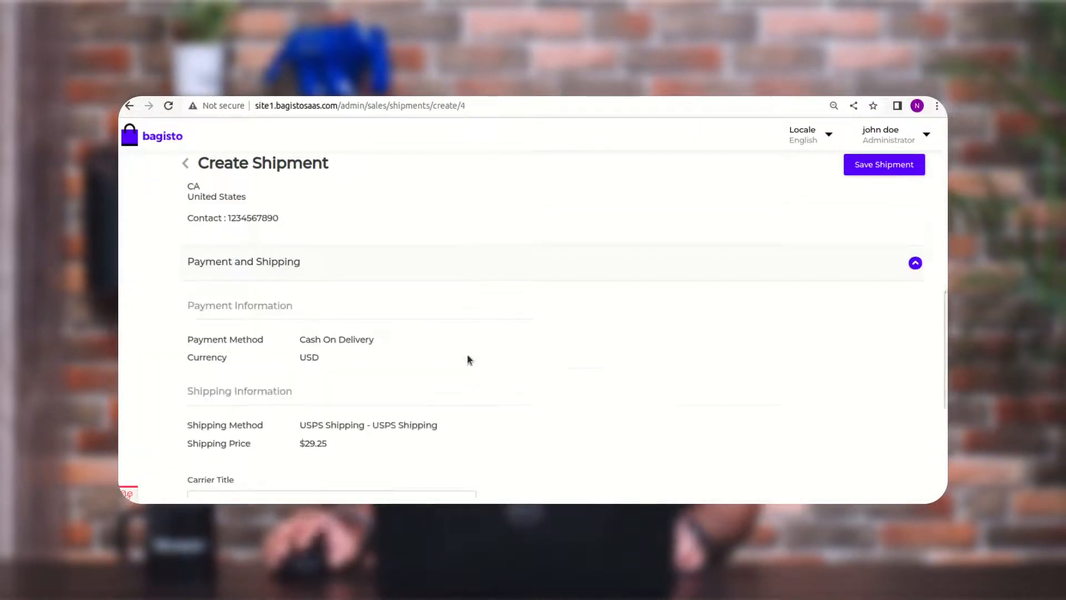
{"action": "scroll", "coordinate": [466, 356], "scroll_direction": "down", "scroll_amount": 2}
{"action": "scroll", "coordinate": [389, 322], "scroll_direction": "up", "scroll_amount": 1}
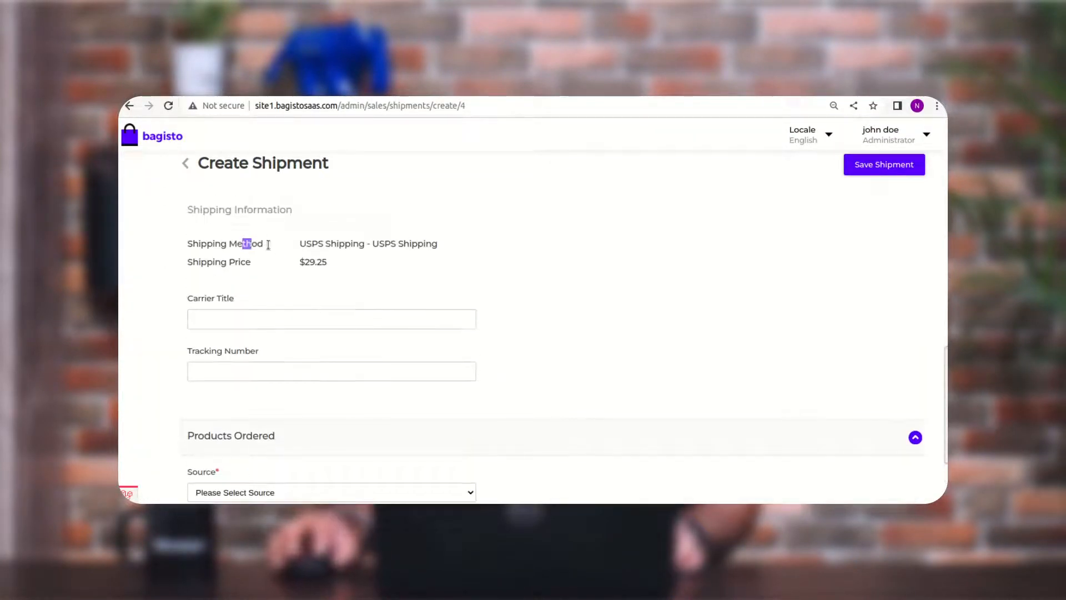
{"action": "left_click_drag", "start_coordinate": [309, 238], "coordinate": [464, 252]}
{"action": "left_click_drag", "start_coordinate": [299, 261], "coordinate": [336, 266]}
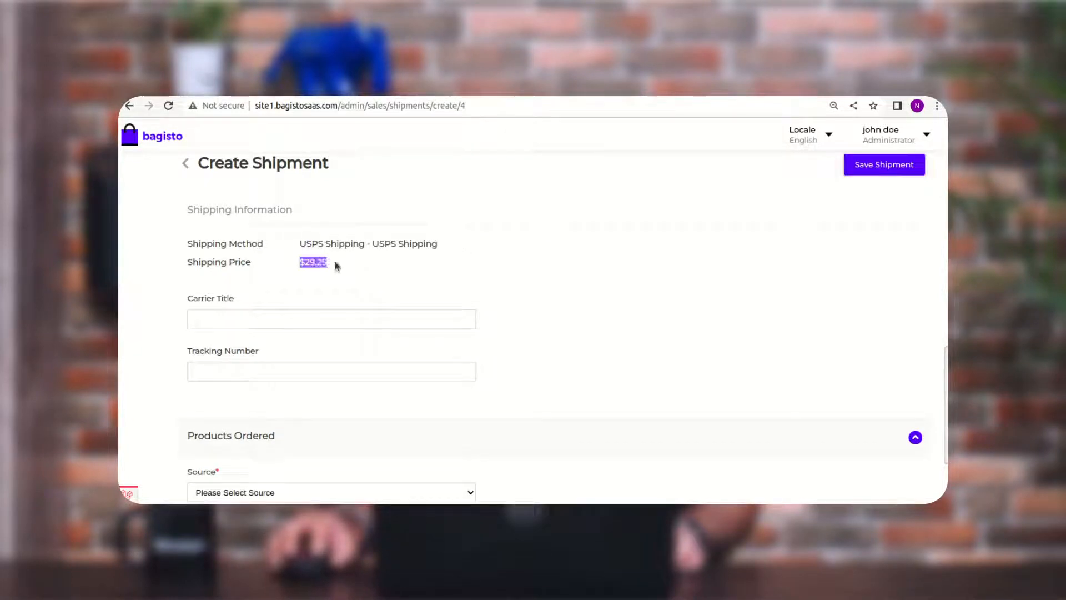
Enter USPS Shipping as the shipment's carrier title and fill in the suggested tracking number
{"action": "left_click", "coordinate": [304, 318]}
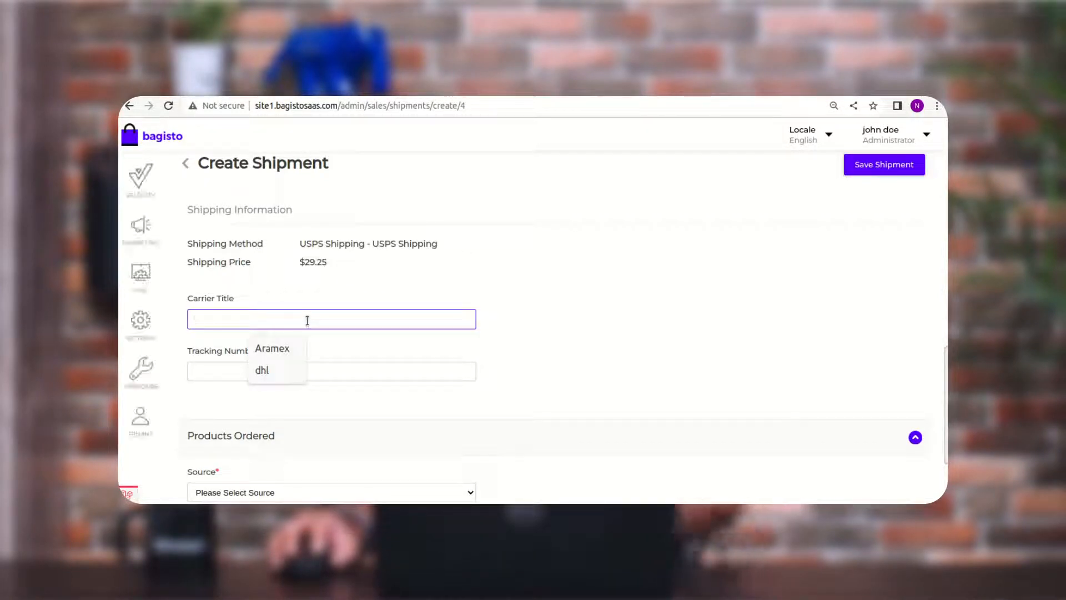
{"action": "type", "text": "USPS Shipping"}
{"action": "left_click", "coordinate": [244, 373]}
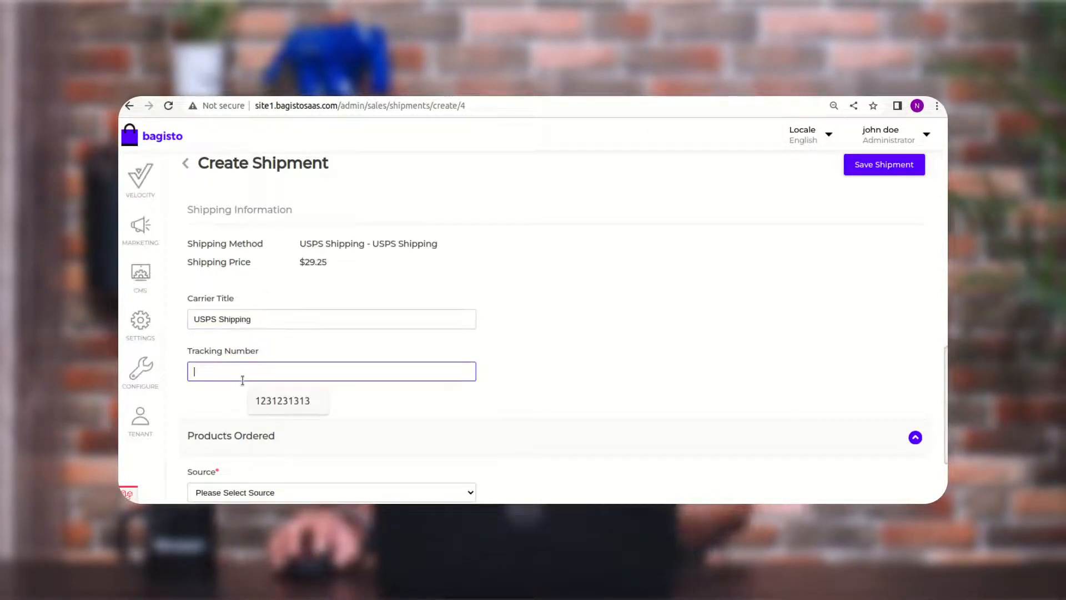
{"action": "left_click", "coordinate": [287, 402]}
Select Default as the source for the ordered product and save the shipment
{"action": "scroll", "coordinate": [500, 383], "scroll_direction": "down", "scroll_amount": 2}
{"action": "left_click", "coordinate": [361, 364]}
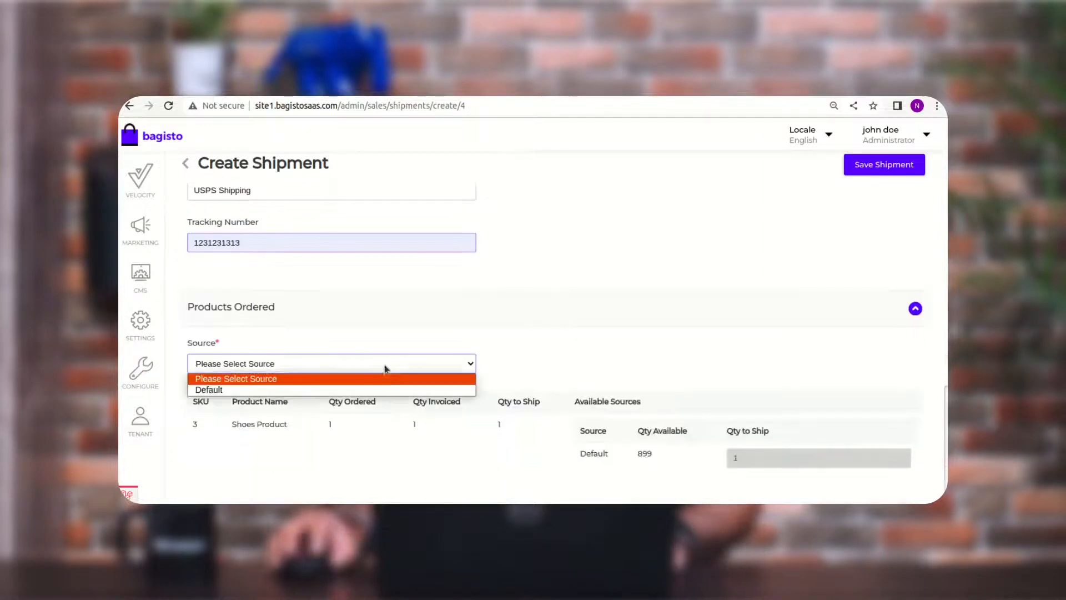
{"action": "left_click", "coordinate": [369, 390]}
{"action": "scroll", "coordinate": [866, 252], "scroll_direction": "up", "scroll_amount": 1}
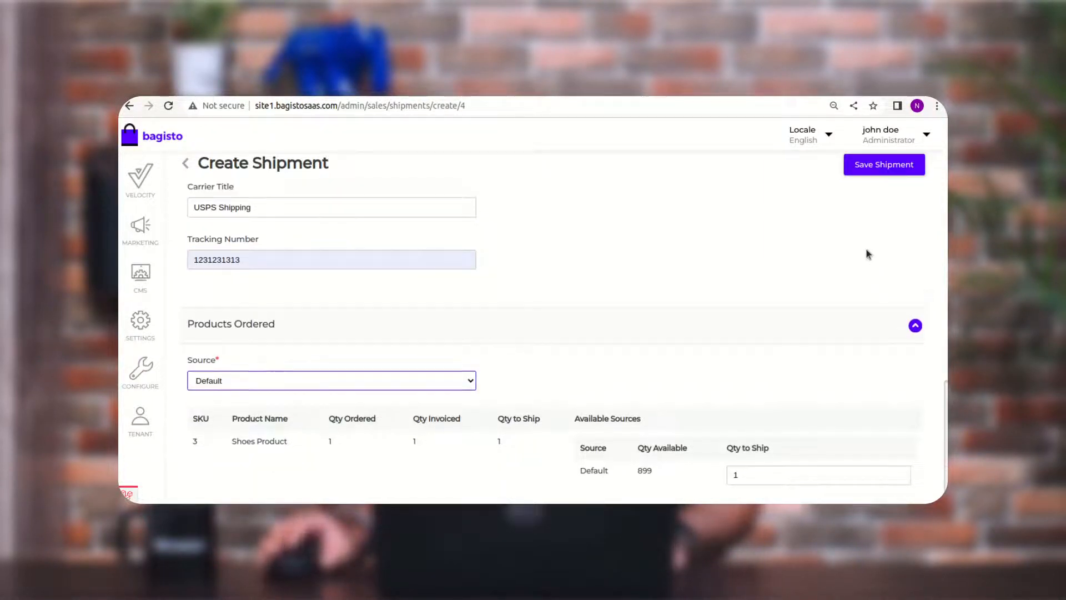
{"action": "left_click", "coordinate": [876, 169]}
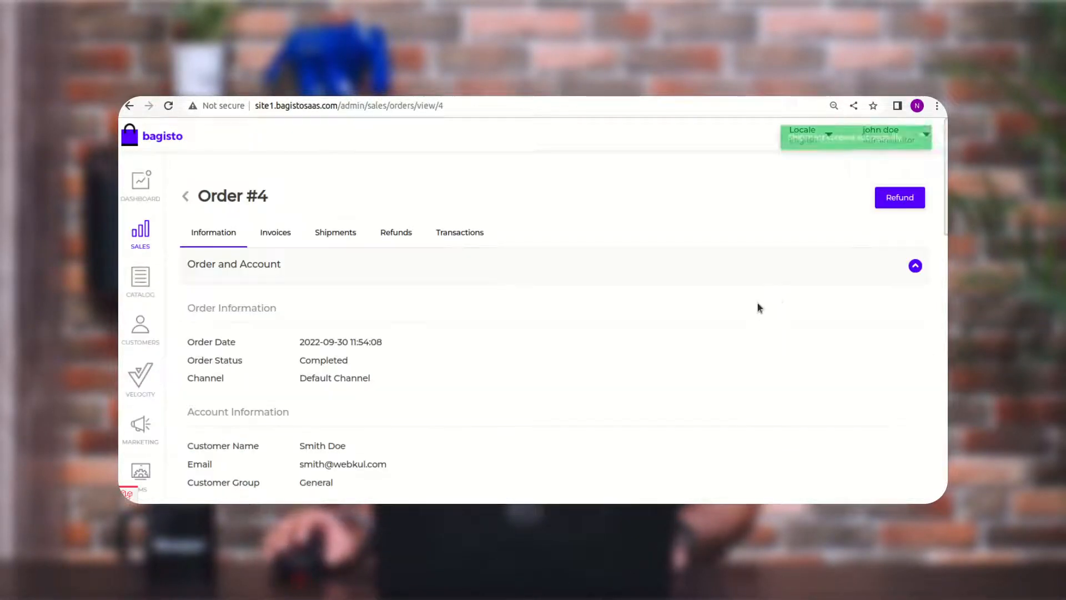
Open the order's new shipment record and review its shipping method, price, inventory source, carrier title and tracking number
{"action": "left_click", "coordinate": [337, 238]}
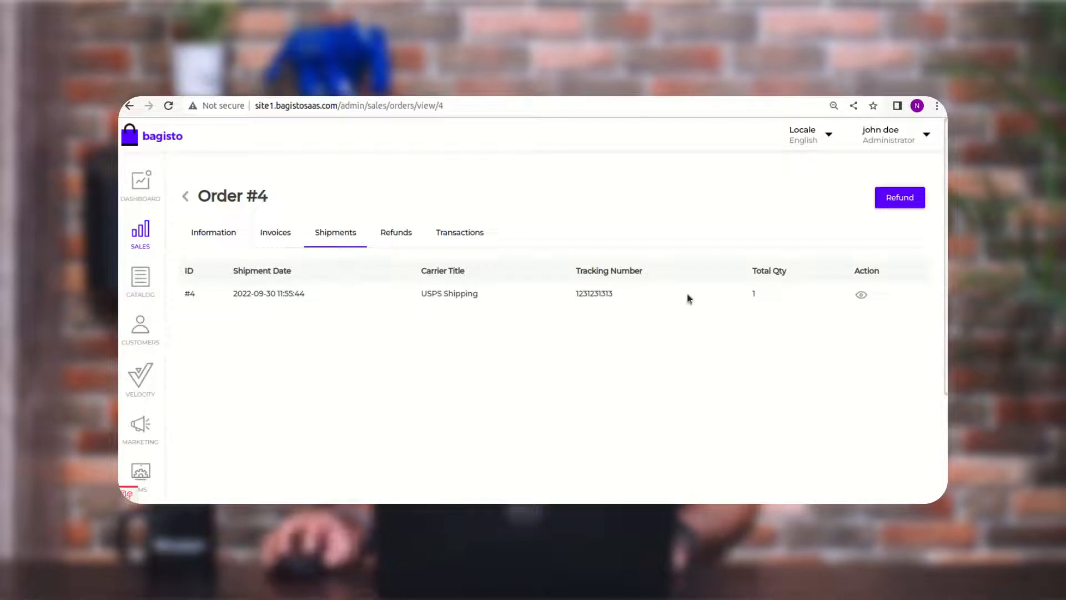
{"action": "left_click", "coordinate": [860, 295]}
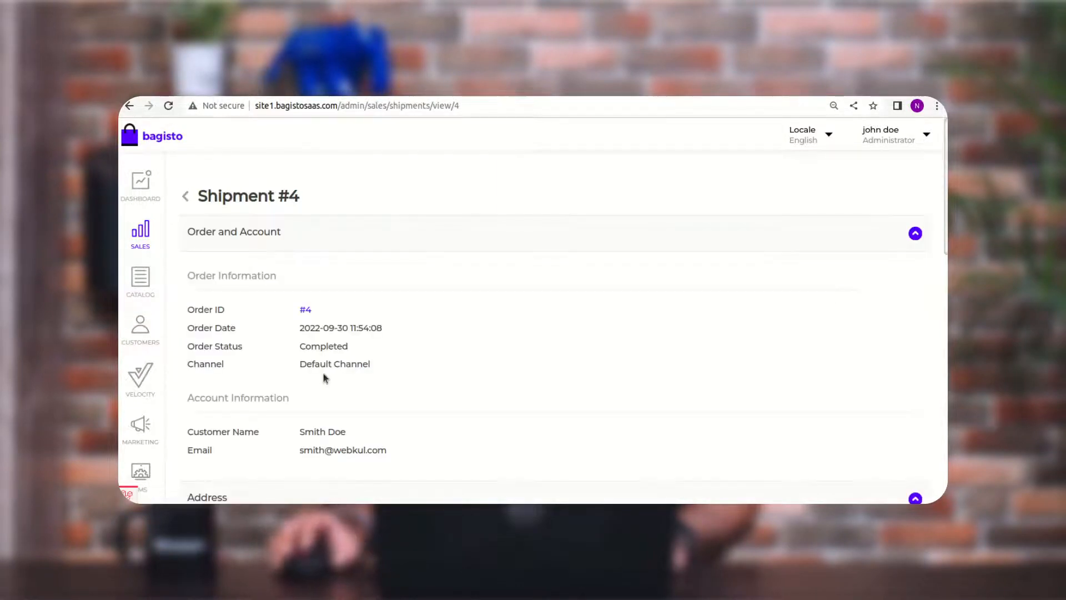
{"action": "scroll", "coordinate": [325, 376], "scroll_direction": "down", "scroll_amount": 12}
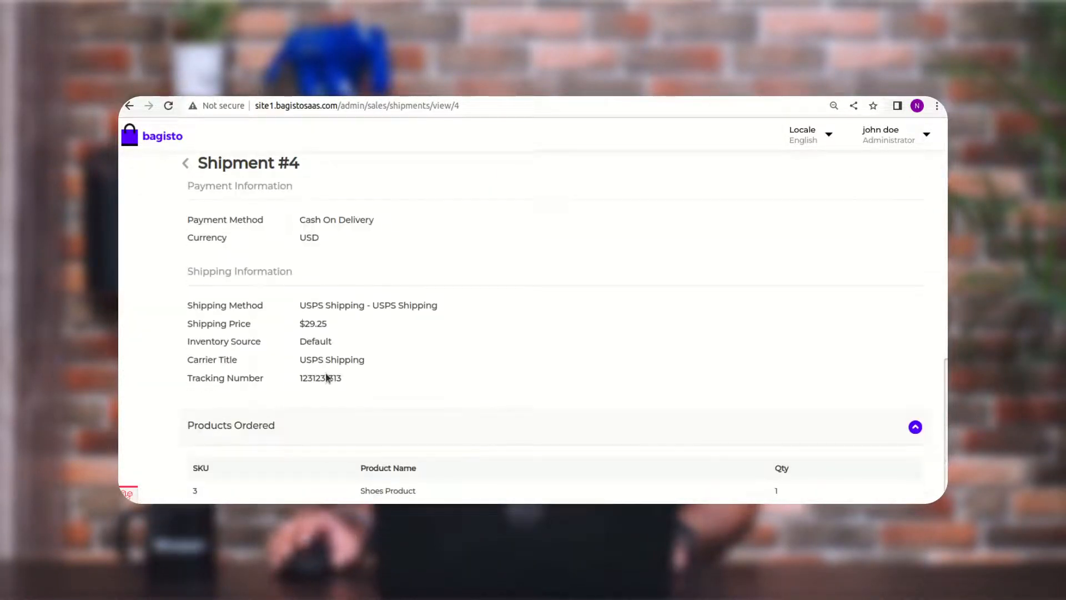
{"action": "left_click_drag", "start_coordinate": [183, 308], "coordinate": [281, 311]}
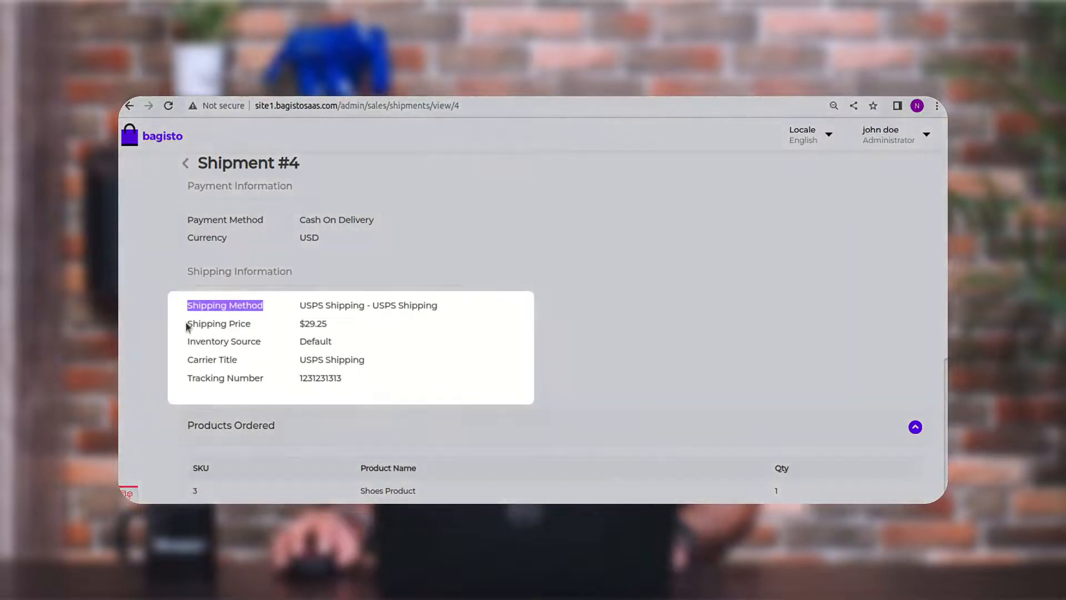
{"action": "left_click_drag", "start_coordinate": [188, 326], "coordinate": [248, 326]}
{"action": "left_click_drag", "start_coordinate": [187, 341], "coordinate": [261, 342]}
{"action": "left_click_drag", "start_coordinate": [187, 360], "coordinate": [366, 381]}
{"action": "left_click", "coordinate": [367, 381]}
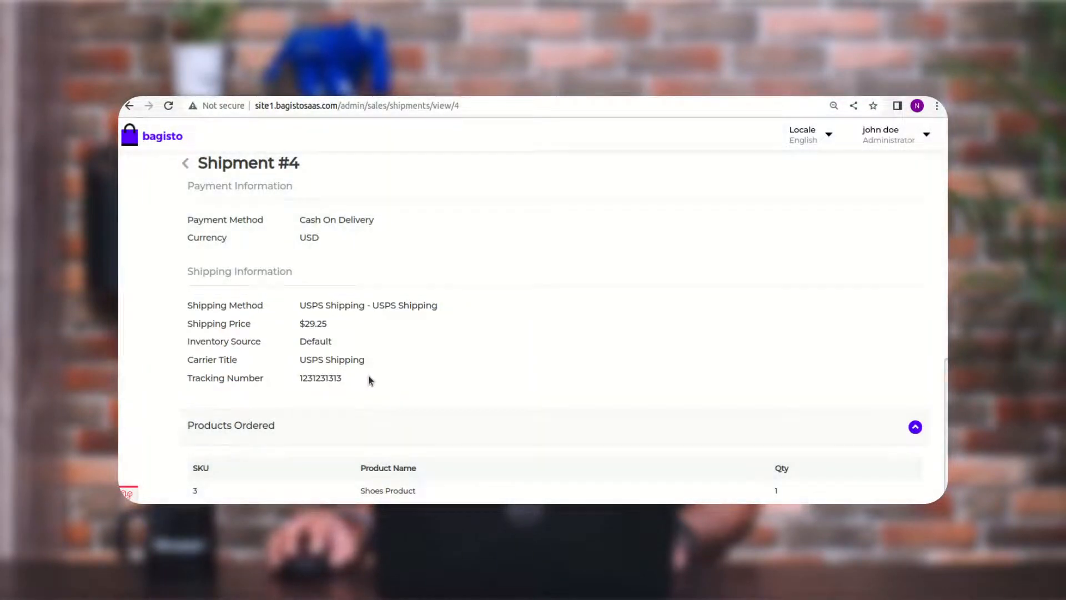
Switch to the super admin sign-in page, fill in the saved e-mail address and password, and sign in
{"action": "scroll", "coordinate": [371, 381], "scroll_direction": "up", "scroll_amount": 10}
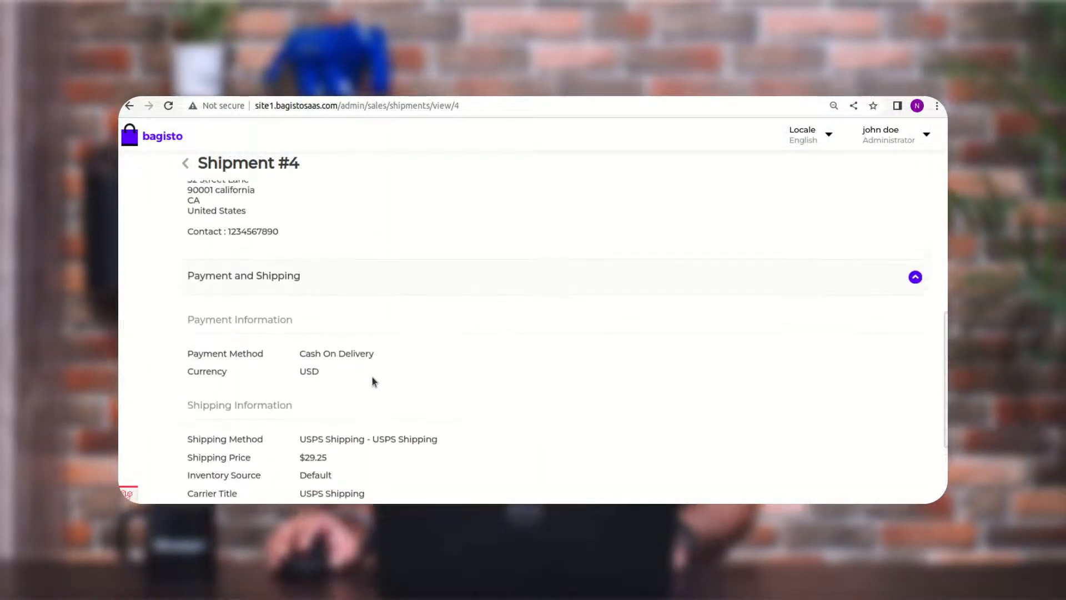
{"action": "scroll", "coordinate": [514, 340], "scroll_direction": "up", "scroll_amount": 2}
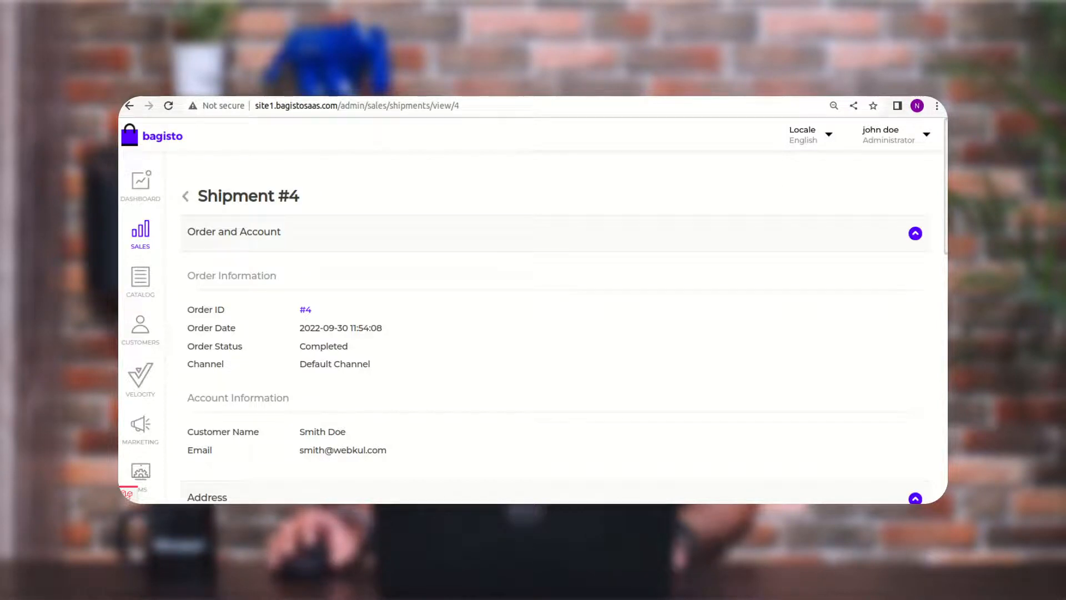
{"action": "left_click", "coordinate": [638, 92]}
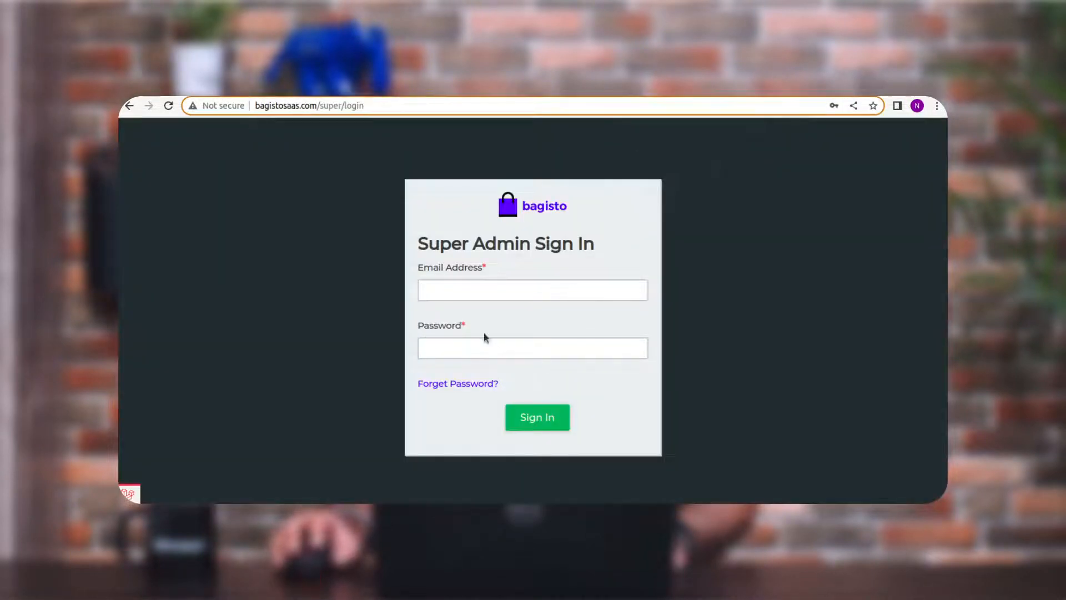
{"action": "left_click", "coordinate": [478, 290]}
{"action": "left_click", "coordinate": [539, 331]}
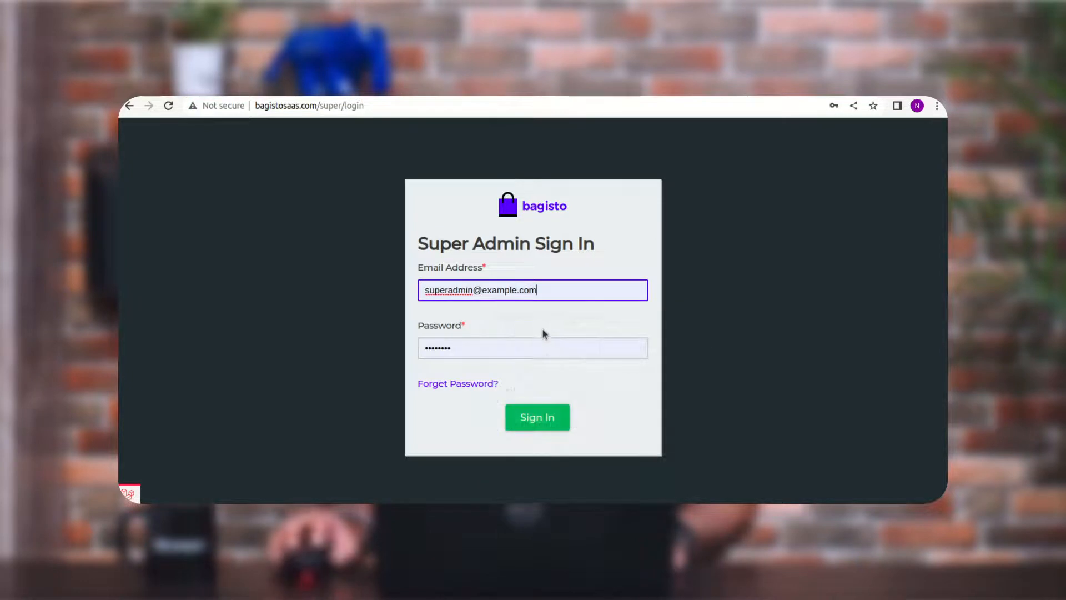
{"action": "left_click", "coordinate": [535, 419]}
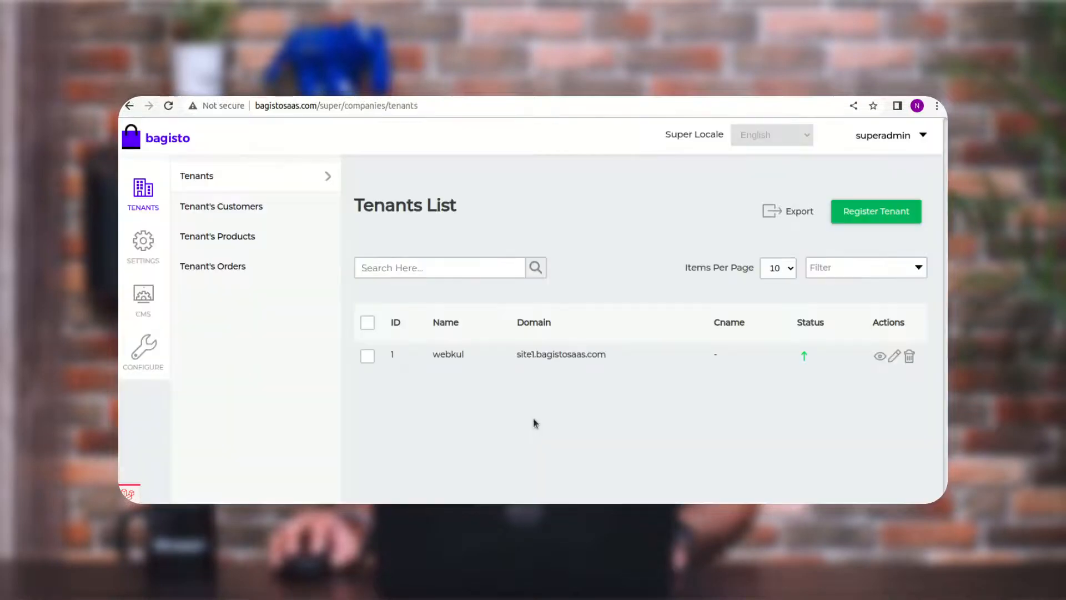
Open the super admin's Shipping Methods configuration under Sales and show its USPS section
{"action": "left_click", "coordinate": [537, 289]}
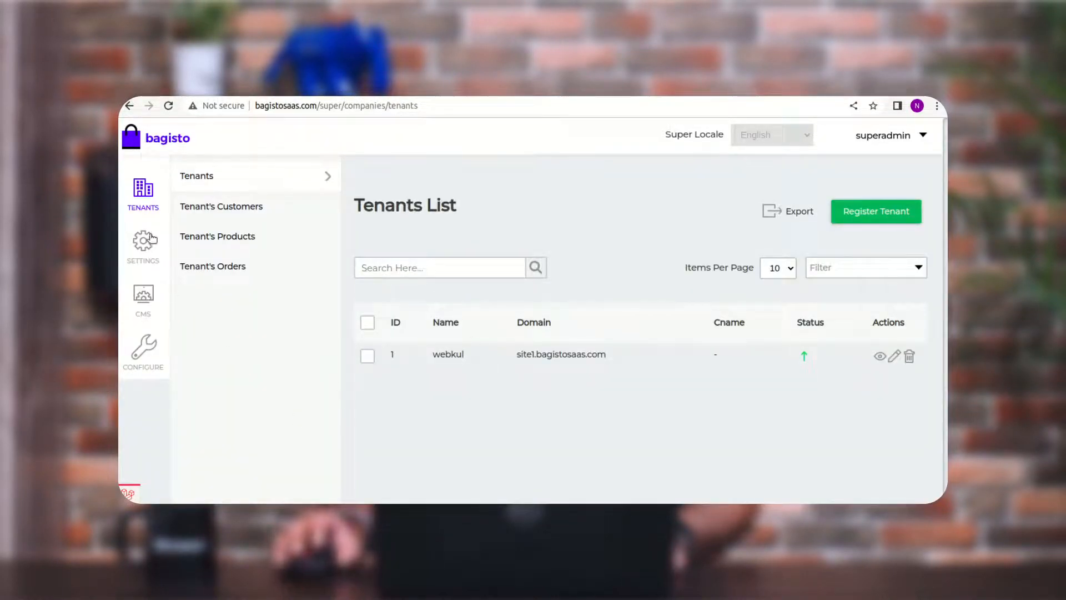
{"action": "left_click", "coordinate": [145, 358]}
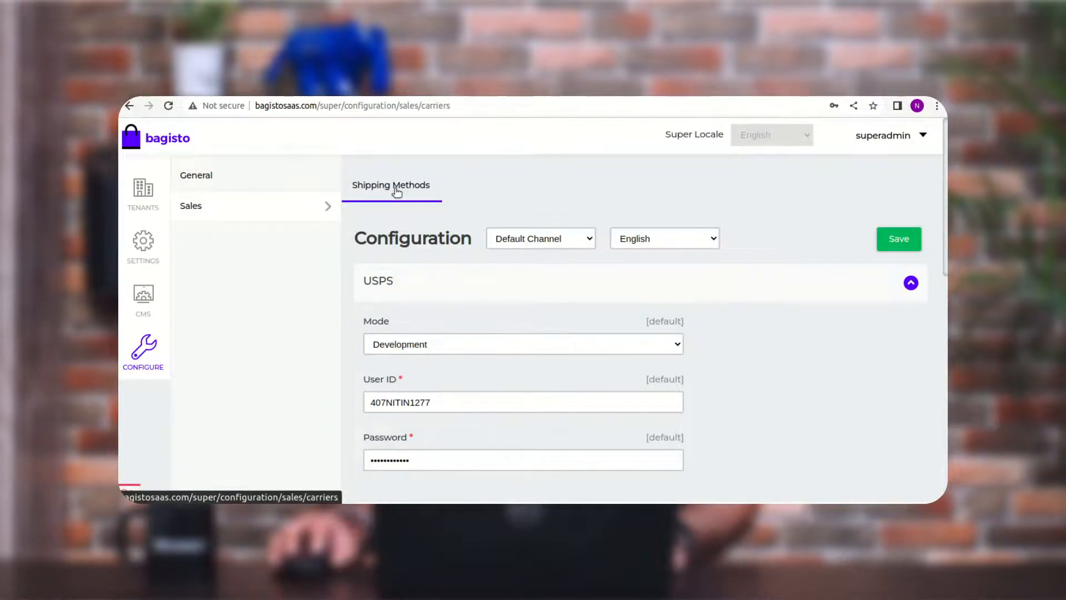
{"action": "left_click", "coordinate": [419, 288]}
{"action": "left_click", "coordinate": [416, 315]}
{"action": "left_click", "coordinate": [417, 293]}
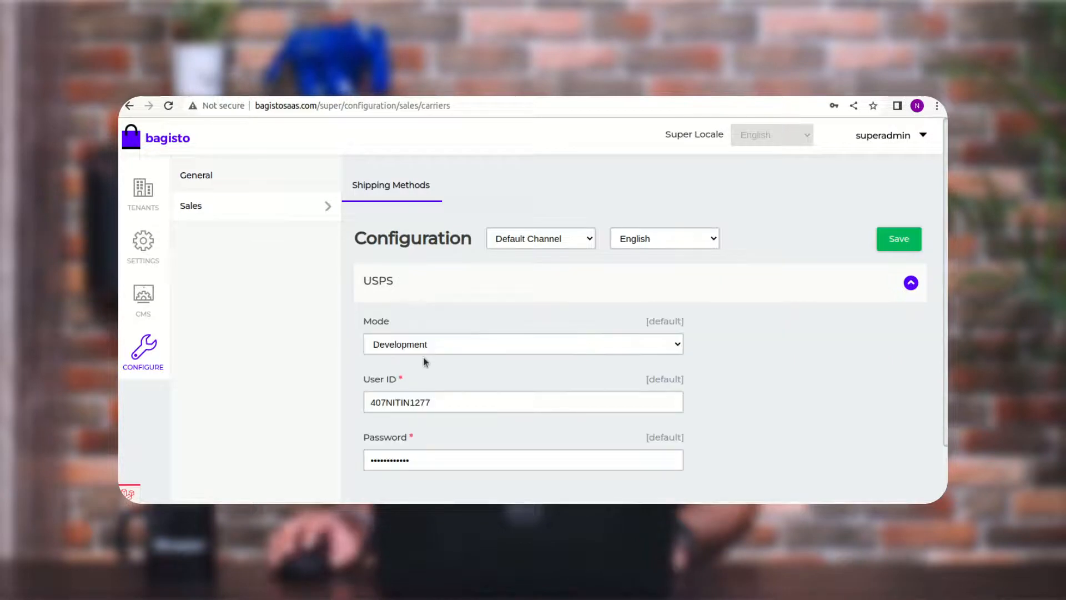
Keep the USPS mode set to Development, check the User ID and Password fields, and save the configuration
{"action": "scroll", "coordinate": [424, 340], "scroll_direction": "down", "scroll_amount": 1}
{"action": "left_click", "coordinate": [415, 280]}
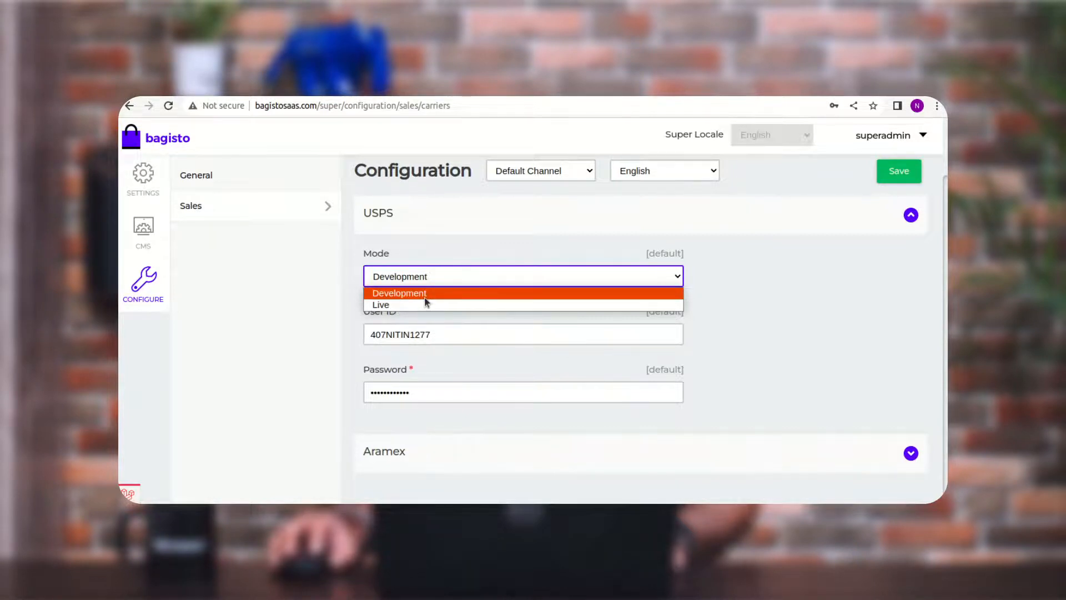
{"action": "left_click", "coordinate": [425, 297]}
{"action": "left_click", "coordinate": [747, 297]}
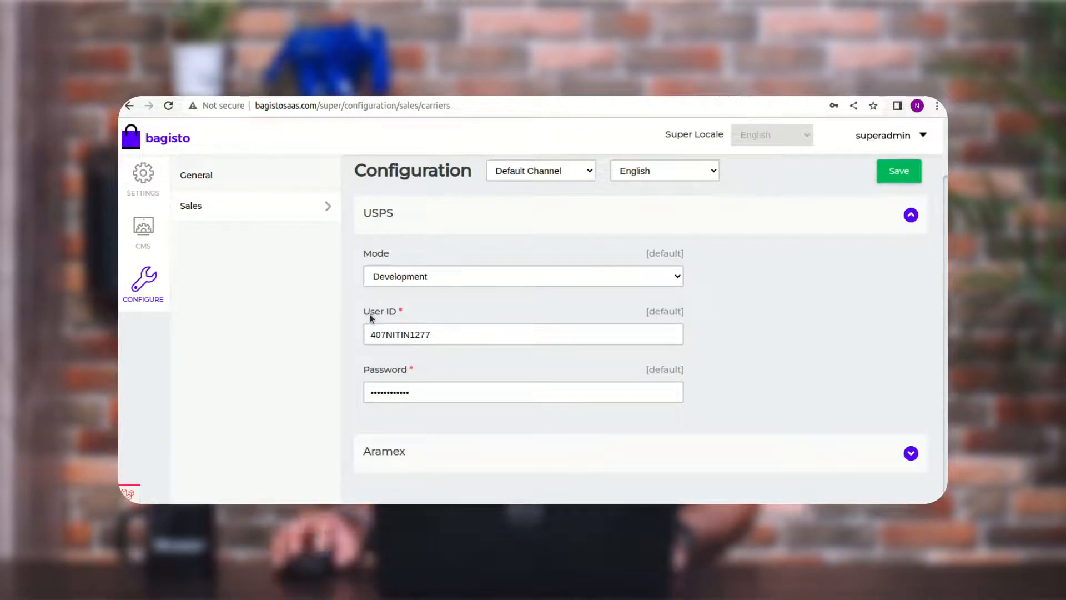
{"action": "left_click_drag", "start_coordinate": [370, 314], "coordinate": [397, 315]}
{"action": "left_click_drag", "start_coordinate": [369, 372], "coordinate": [401, 369]}
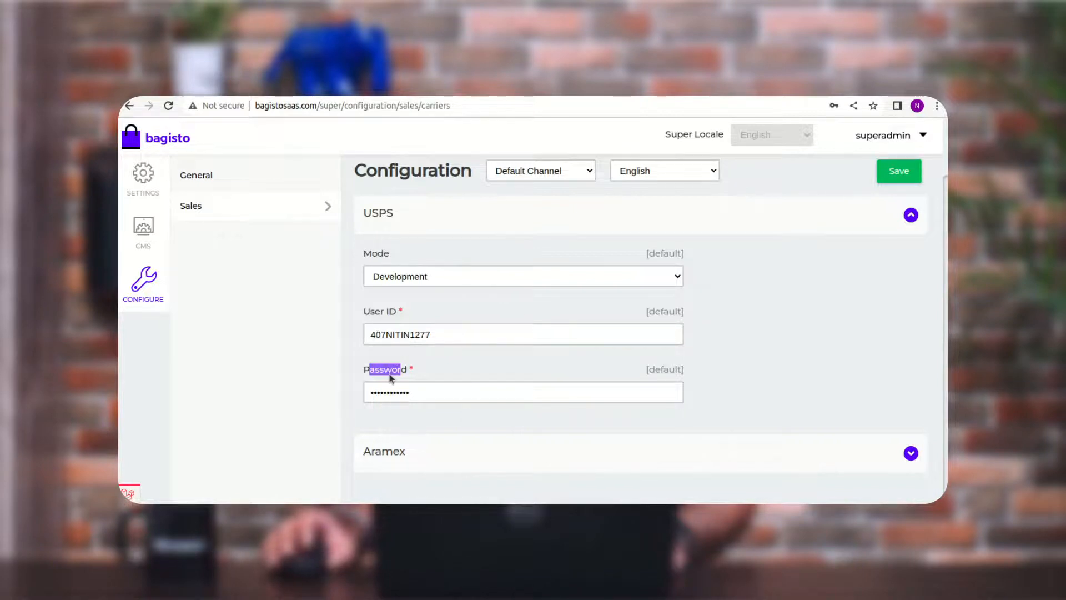
{"action": "left_click", "coordinate": [897, 172]}
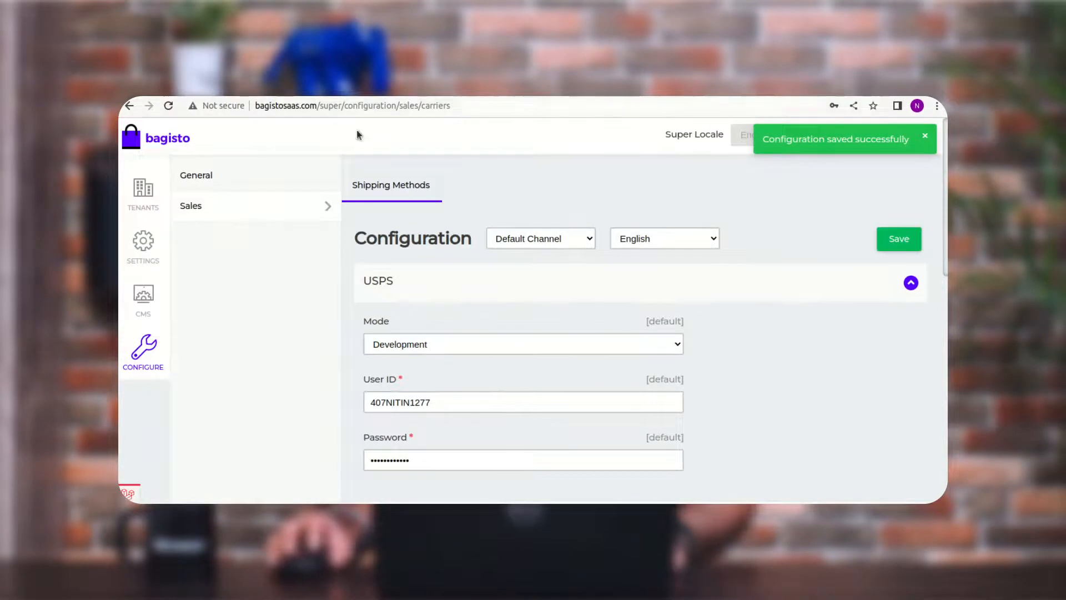
Switch from the bagistosaas.com super admin to the site1 tenant's admin panel and open its Sales configuration
{"action": "left_click", "coordinate": [258, 105]}
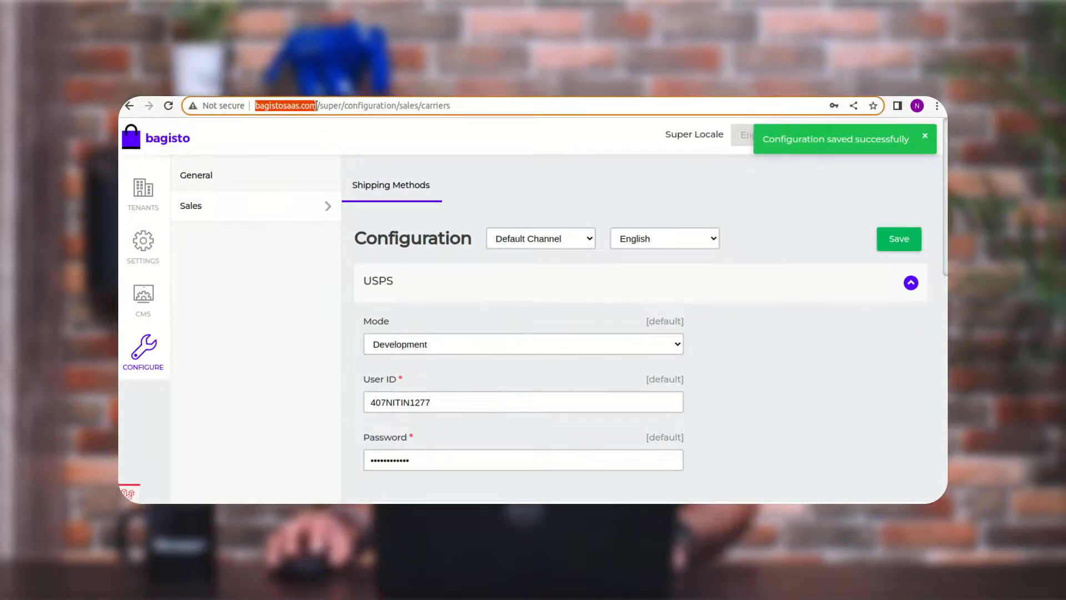
{"action": "left_click_drag", "start_coordinate": [318, 106], "coordinate": [255, 105]}
{"action": "left_click", "coordinate": [481, 105]}
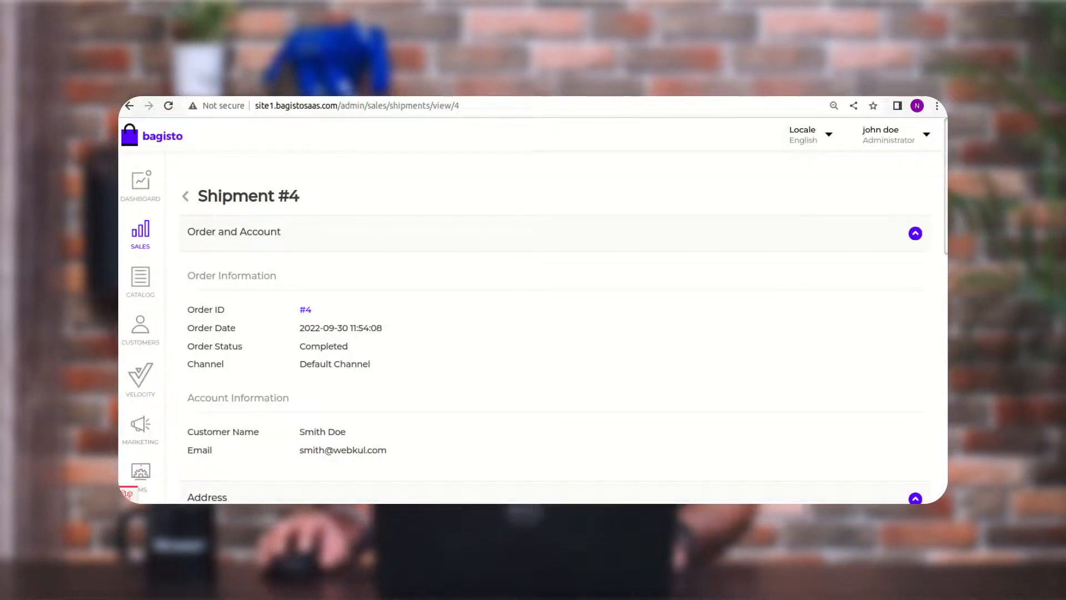
{"action": "left_click", "coordinate": [305, 105]}
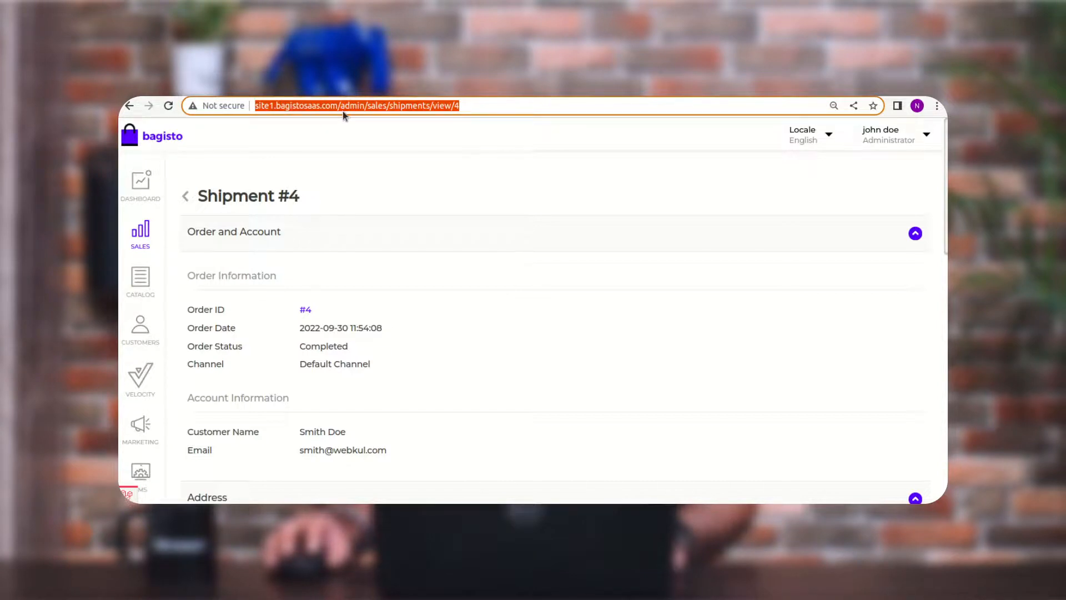
{"action": "scroll", "coordinate": [140, 336], "scroll_direction": "down", "scroll_amount": 1}
{"action": "scroll", "coordinate": [142, 337], "scroll_direction": "down", "scroll_amount": 4}
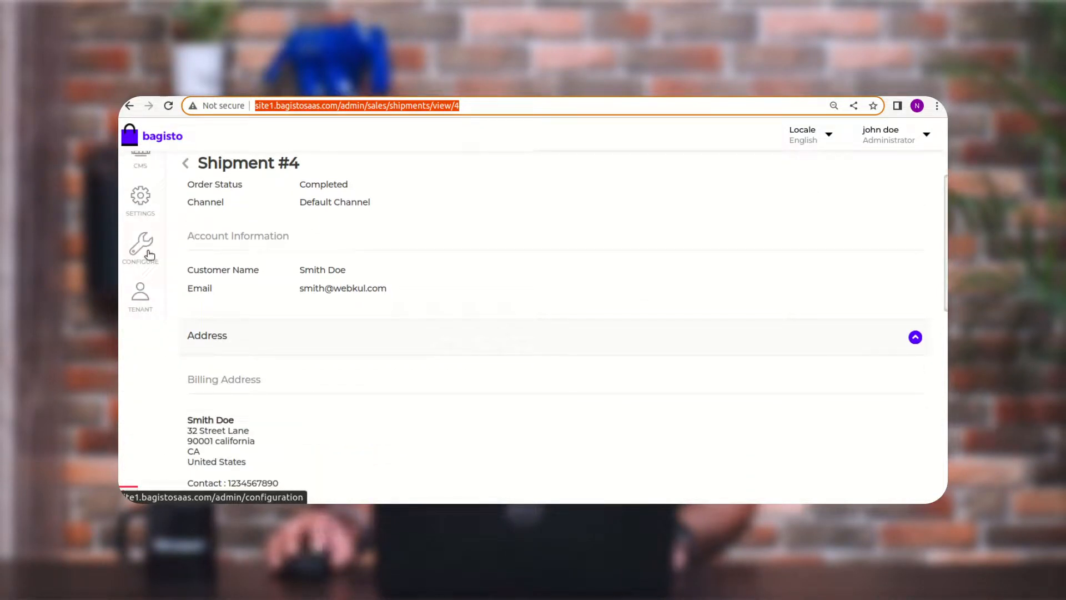
{"action": "left_click", "coordinate": [149, 254]}
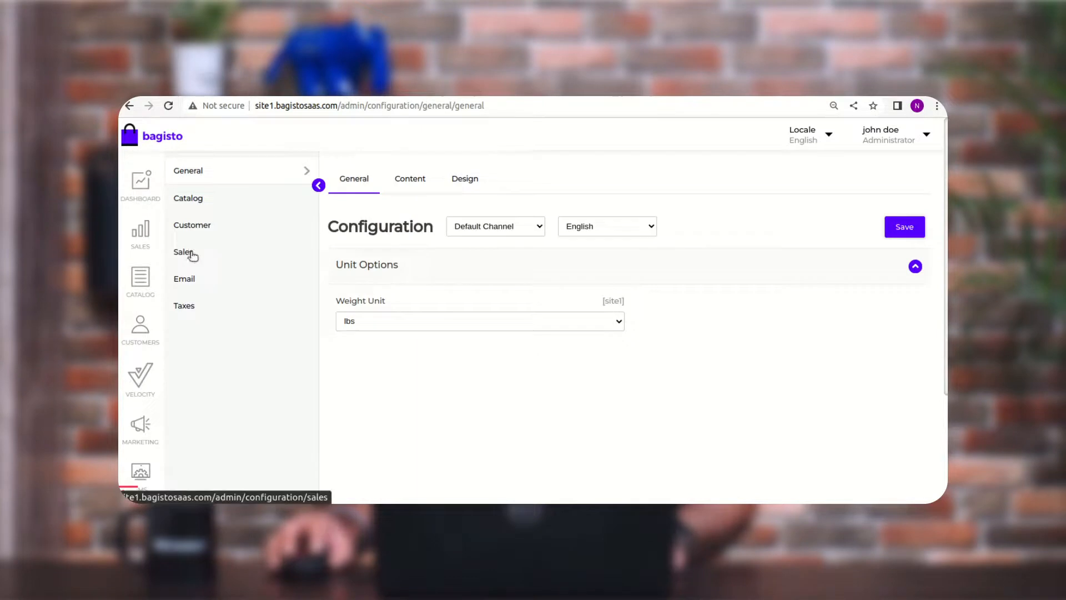
{"action": "left_click", "coordinate": [191, 256]}
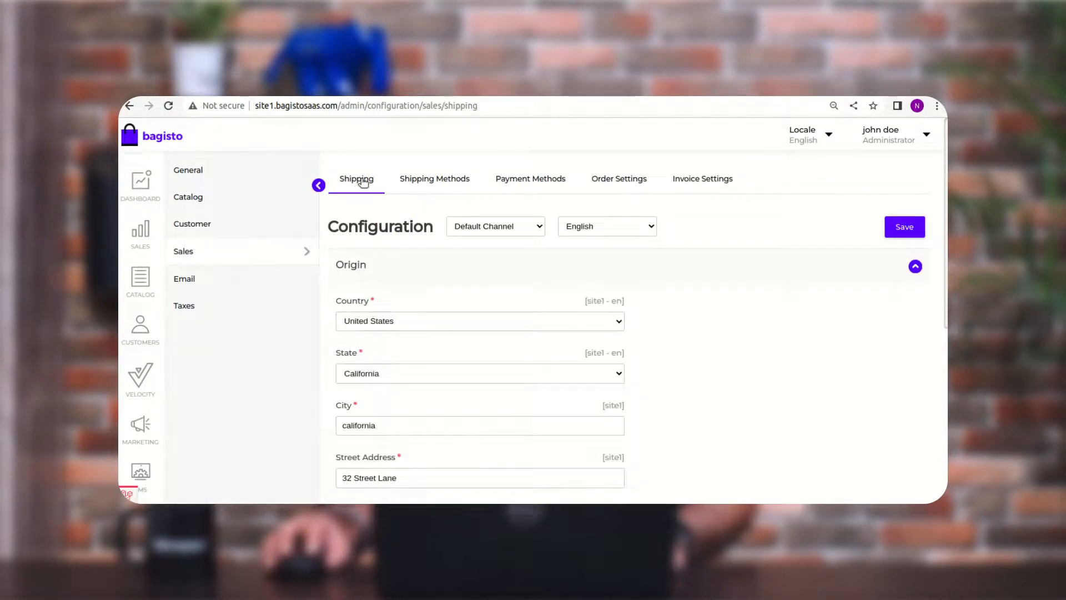
Review the tenant's shipping Origin settings, including country, state, city, street address, zip and contact number
{"action": "left_click", "coordinate": [376, 267]}
{"action": "left_click", "coordinate": [376, 267]}
{"action": "scroll", "coordinate": [390, 302], "scroll_direction": "down", "scroll_amount": 1}
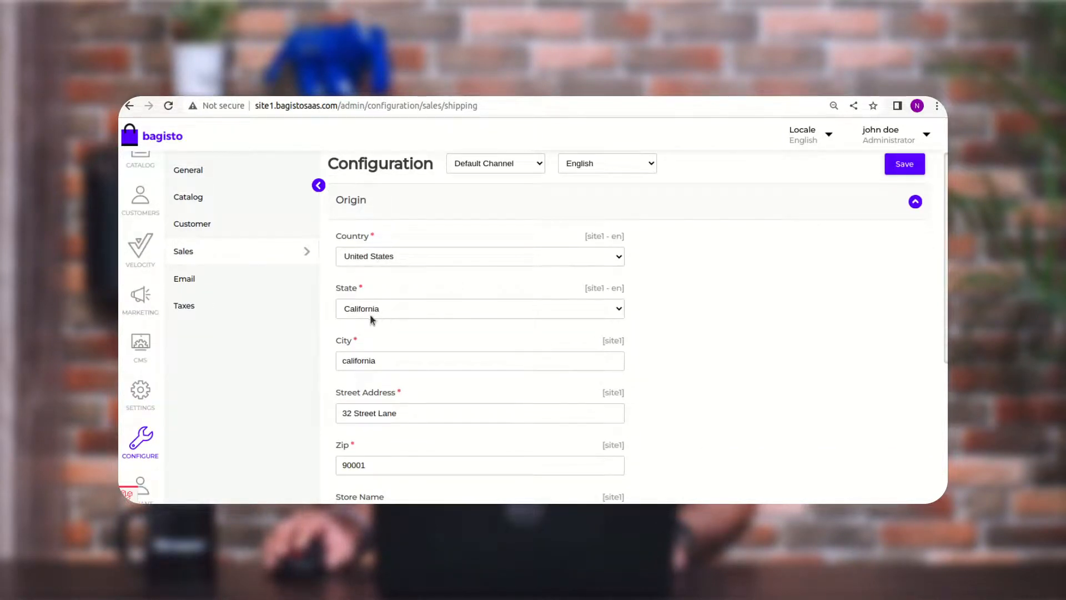
{"action": "scroll", "coordinate": [376, 317], "scroll_direction": "down", "scroll_amount": 1}
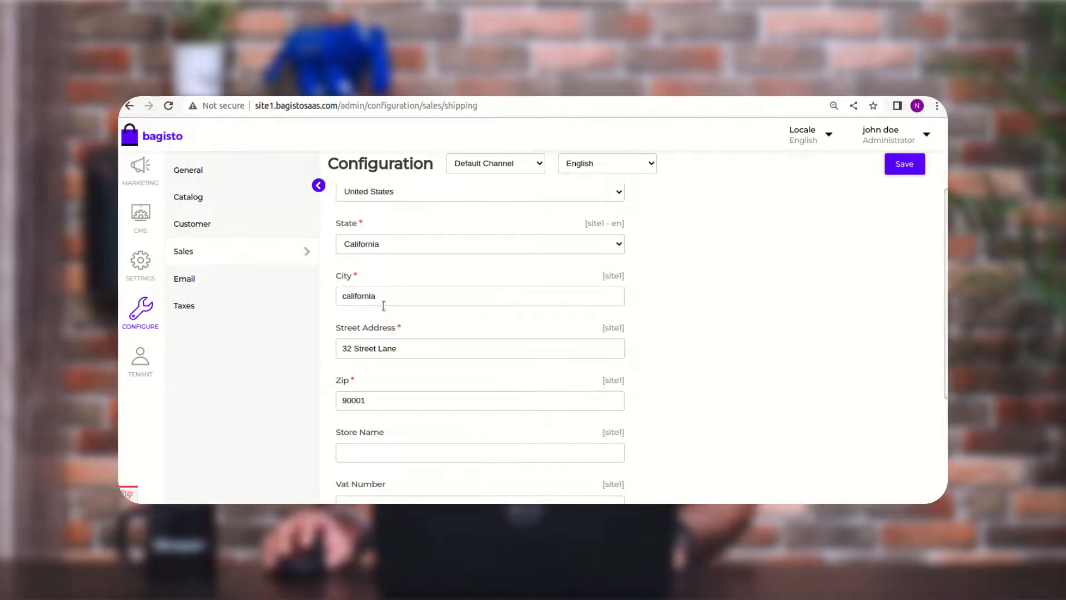
{"action": "scroll", "coordinate": [384, 322], "scroll_direction": "down", "scroll_amount": 1}
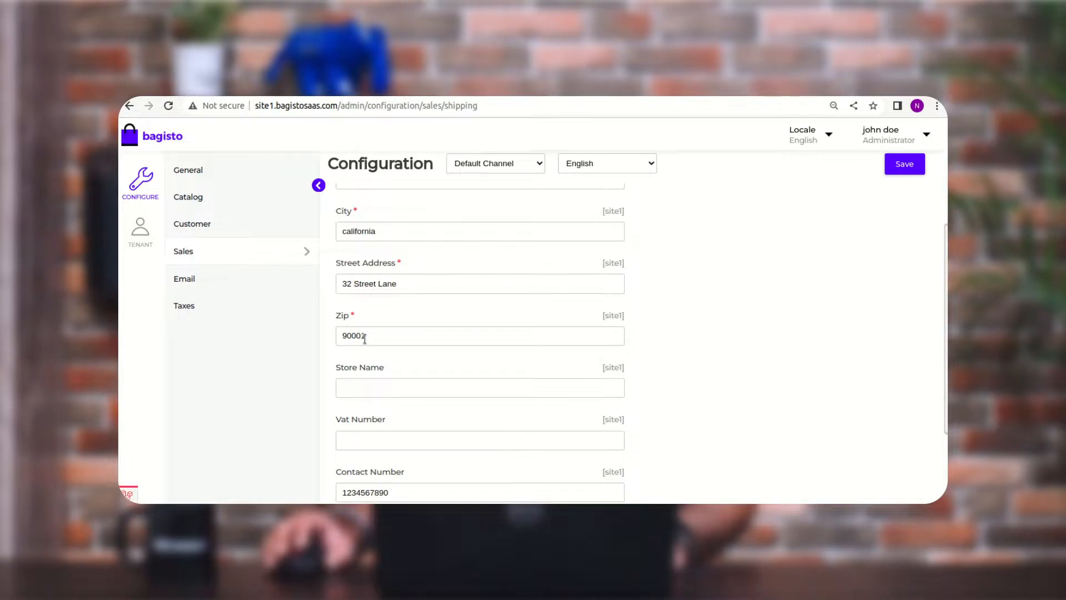
{"action": "scroll", "coordinate": [364, 339], "scroll_direction": "down", "scroll_amount": 2}
{"action": "scroll", "coordinate": [380, 336], "scroll_direction": "up", "scroll_amount": 5}
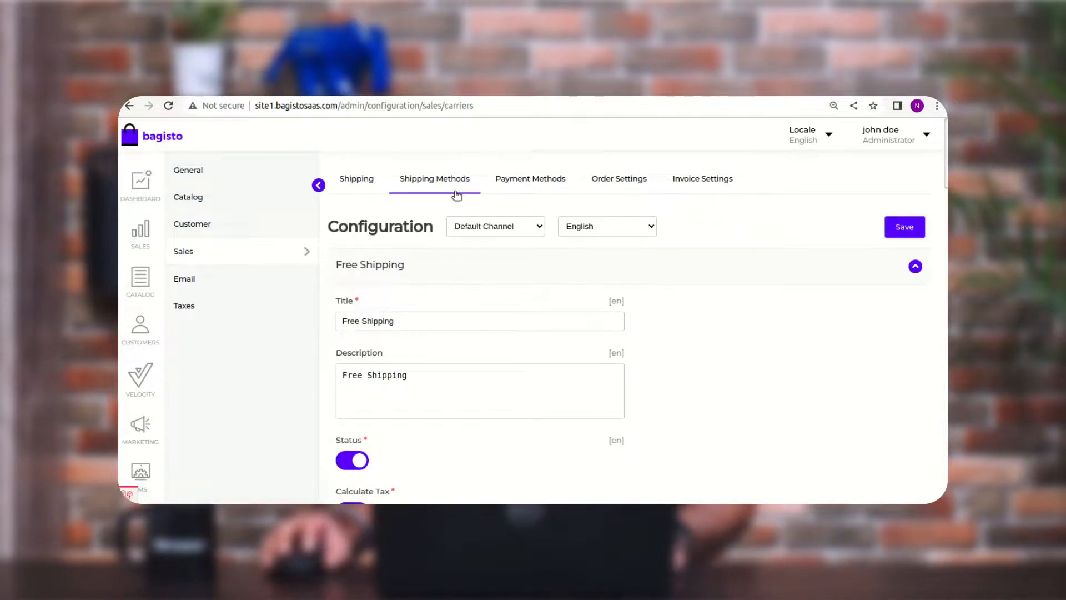
In the tenant's shipping methods, collapse Free Shipping, Flat Rate Shipping and Aramex so only the USPS section is expanded
{"action": "left_click", "coordinate": [447, 276]}
{"action": "left_click", "coordinate": [411, 307]}
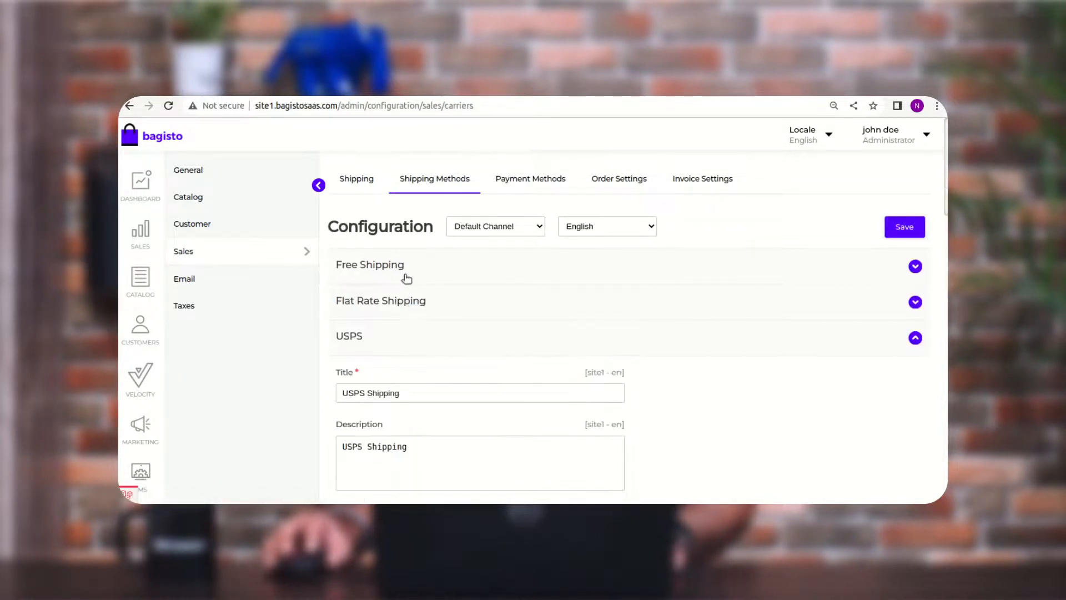
{"action": "left_click", "coordinate": [383, 339]}
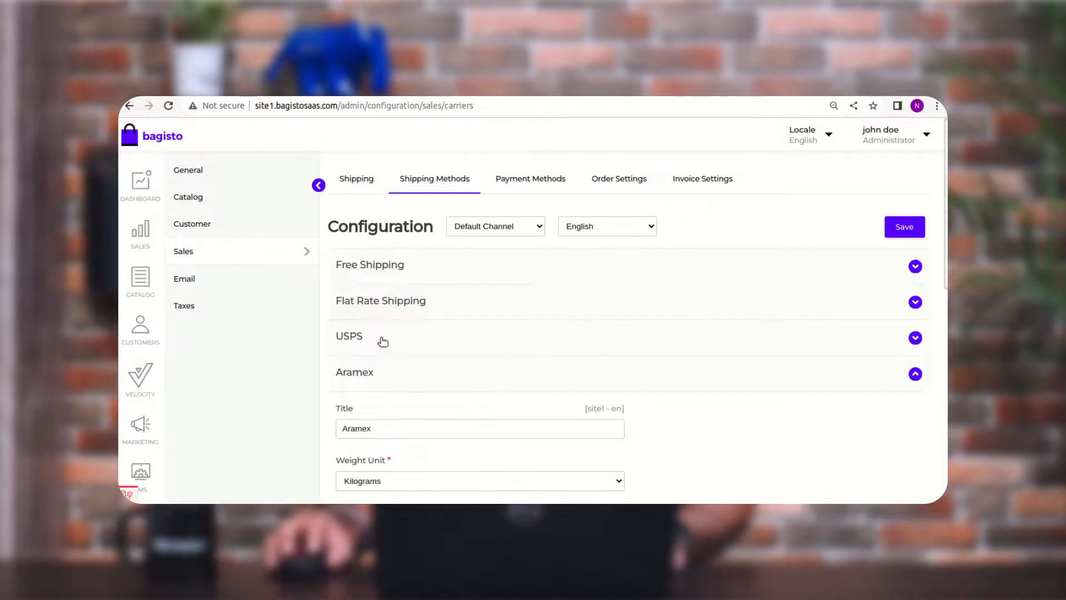
{"action": "left_click", "coordinate": [388, 373]}
{"action": "left_click", "coordinate": [390, 342]}
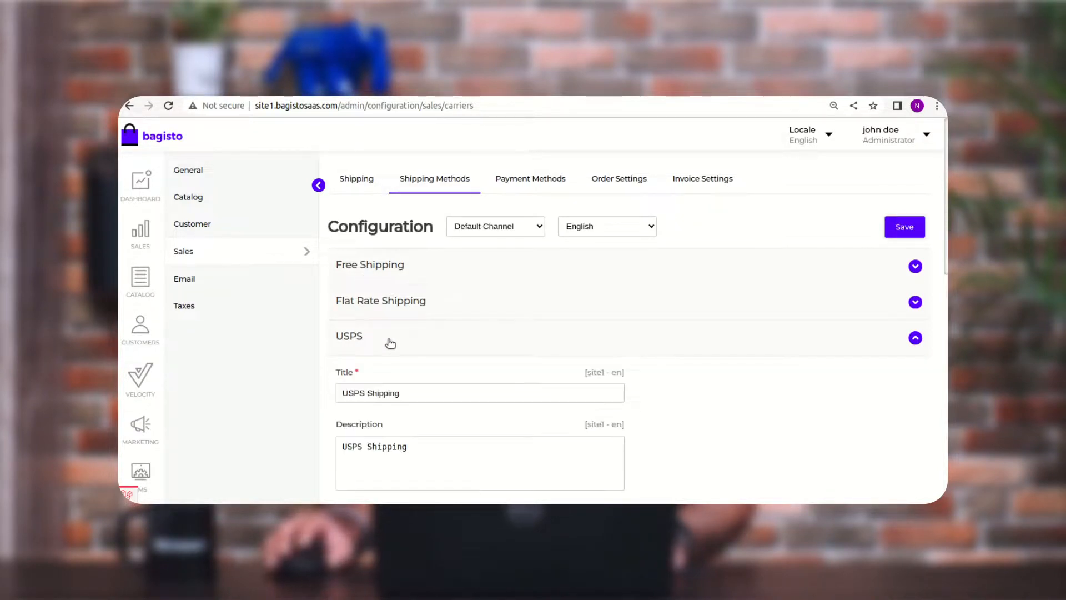
Review the USPS method's title, description, Status and Calculate Tax settings
{"action": "scroll", "coordinate": [387, 340], "scroll_direction": "down", "scroll_amount": 2}
{"action": "left_click_drag", "start_coordinate": [406, 264], "coordinate": [337, 263]}
{"action": "left_click_drag", "start_coordinate": [408, 316], "coordinate": [335, 314]}
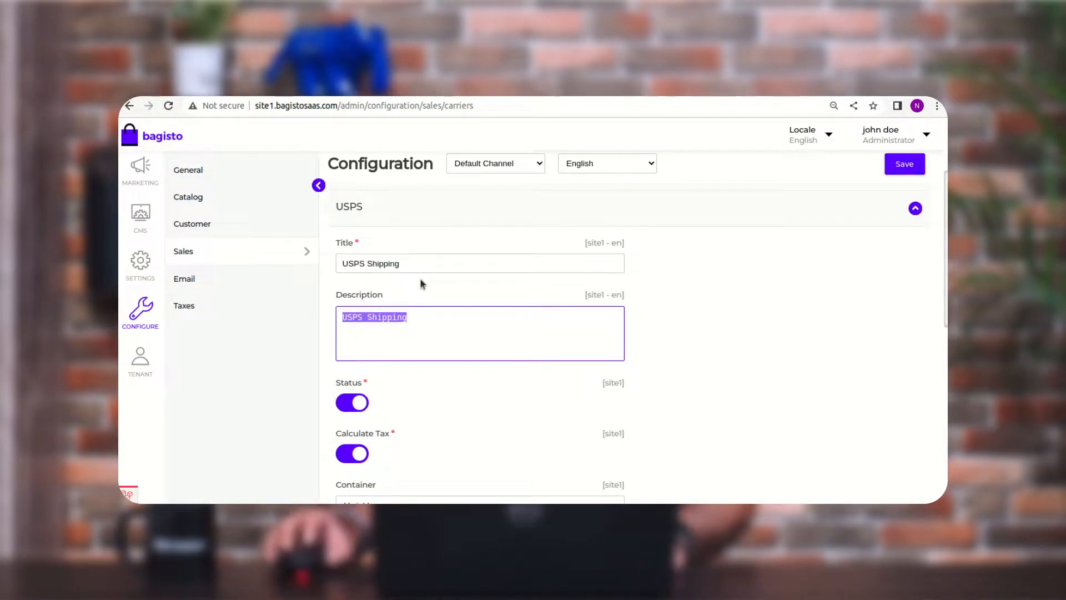
{"action": "left_click_drag", "start_coordinate": [408, 263], "coordinate": [339, 262]}
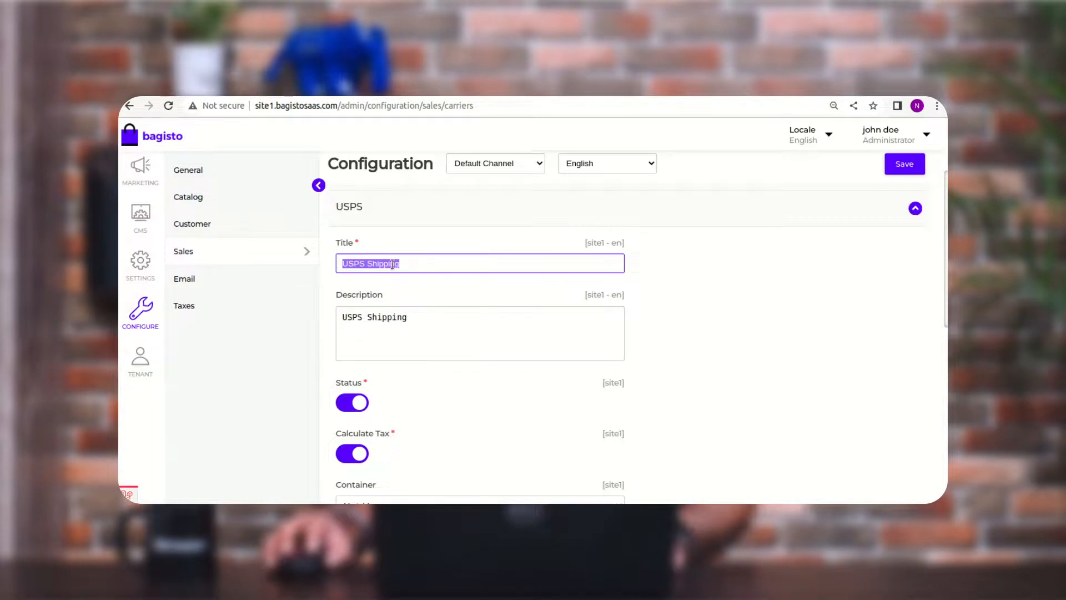
{"action": "left_click", "coordinate": [409, 267]}
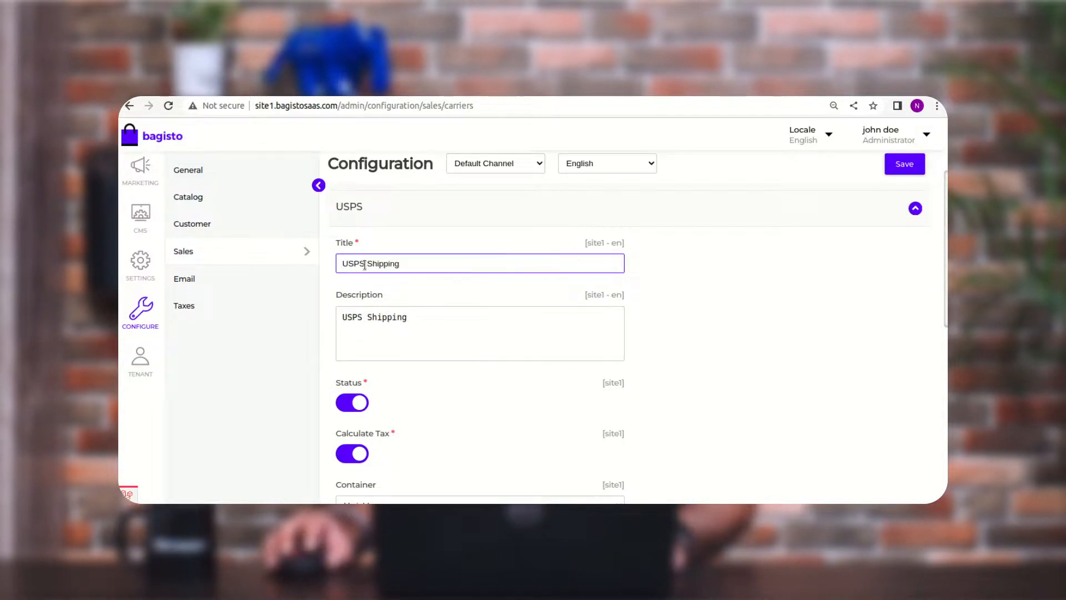
{"action": "left_click_drag", "start_coordinate": [409, 320], "coordinate": [340, 318]}
{"action": "scroll", "coordinate": [367, 326], "scroll_direction": "down", "scroll_amount": 2}
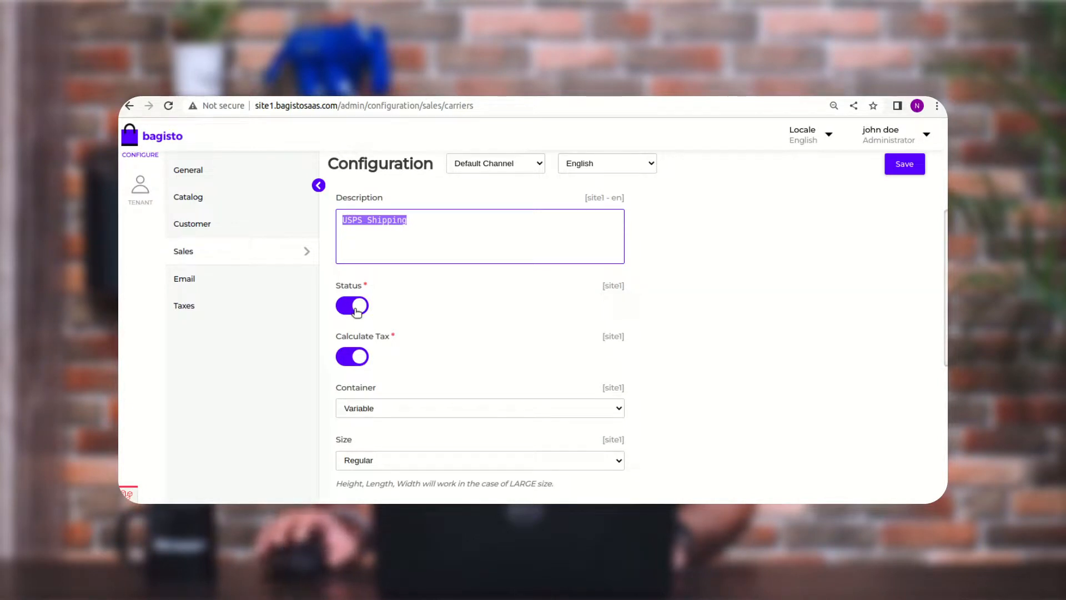
{"action": "scroll", "coordinate": [358, 368], "scroll_direction": "down", "scroll_amount": 1}
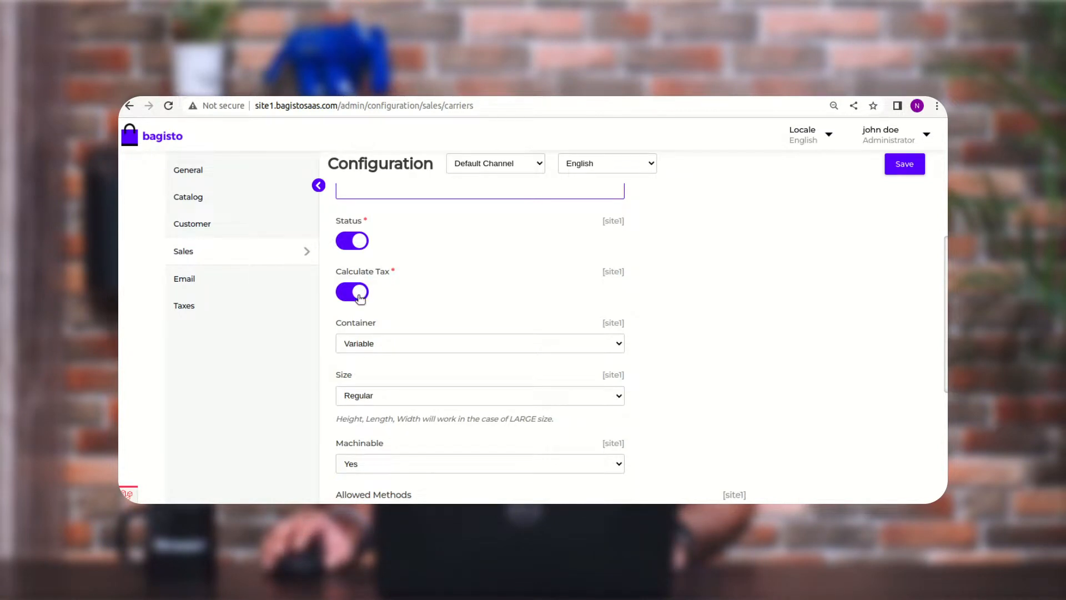
Examine the available Container options for the USPS method, keeping Variable
{"action": "scroll", "coordinate": [358, 300], "scroll_direction": "down", "scroll_amount": 1}
{"action": "left_click", "coordinate": [388, 281]}
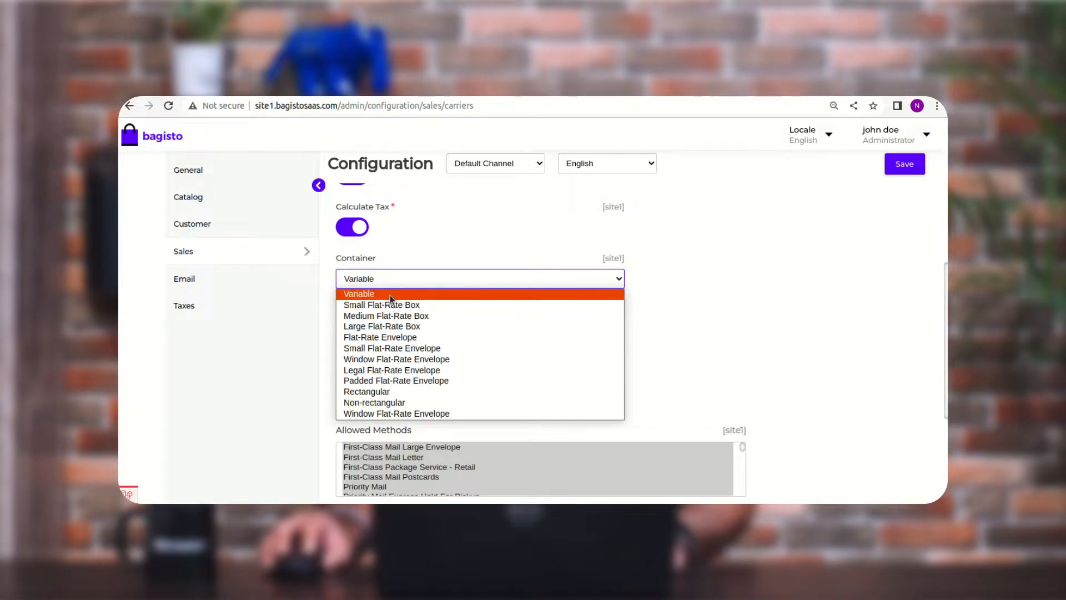
{"action": "left_click", "coordinate": [651, 282]}
{"action": "left_click", "coordinate": [542, 279]}
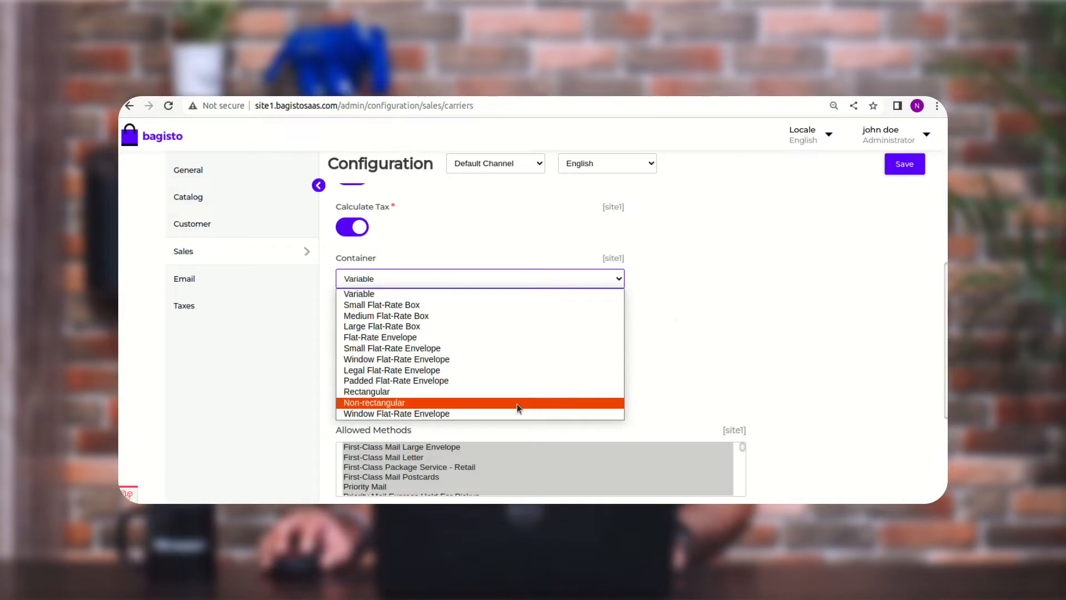
{"action": "left_click", "coordinate": [675, 285]}
Examine the USPS Size and Machinable options, keeping Regular and Yes
{"action": "left_click", "coordinate": [404, 337]}
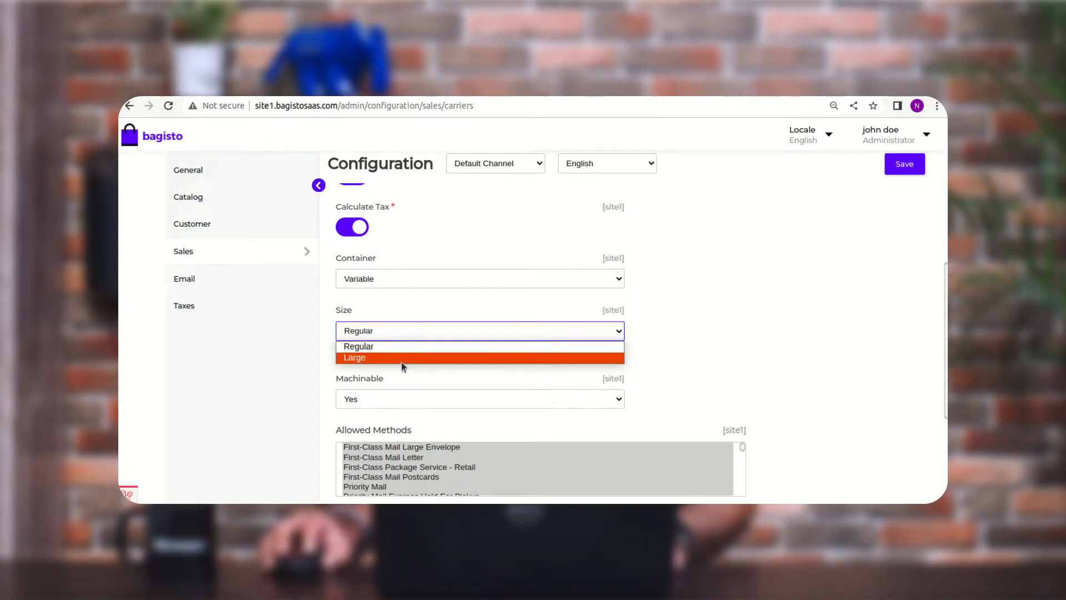
{"action": "left_click", "coordinate": [619, 345]}
{"action": "scroll", "coordinate": [451, 382], "scroll_direction": "down", "scroll_amount": 1}
{"action": "left_click", "coordinate": [378, 366]}
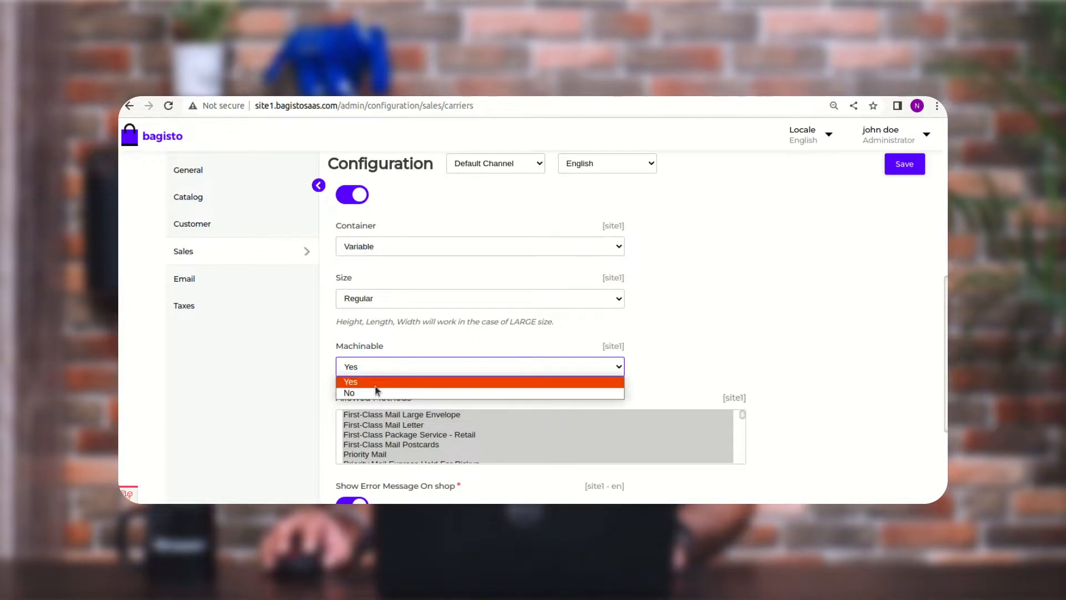
{"action": "left_click", "coordinate": [664, 355]}
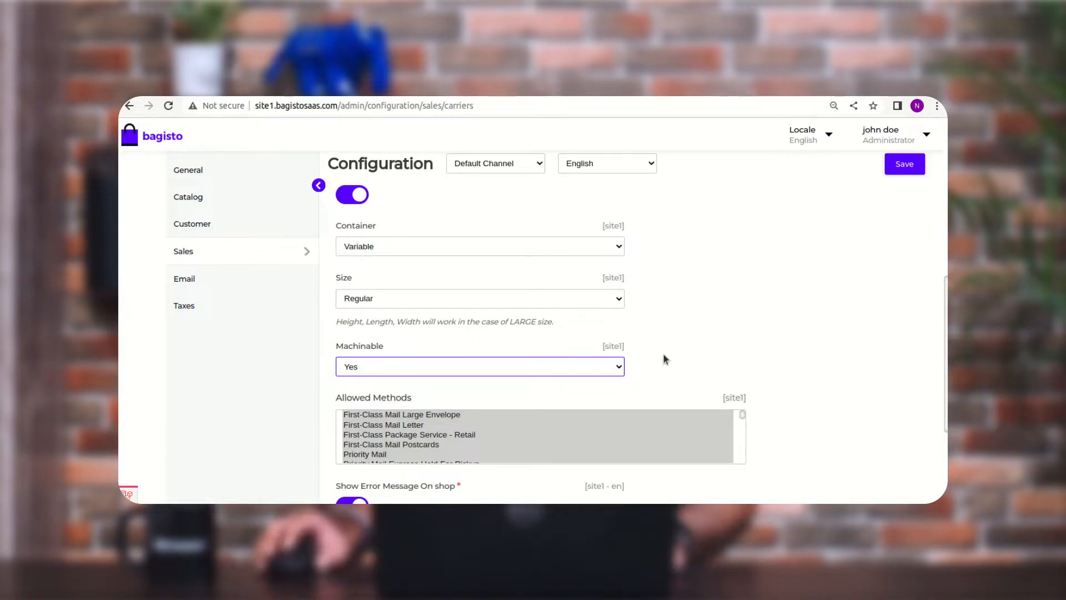
Examine the Allowed Methods list for the USPS shipping method, keeping the current selection
{"action": "scroll", "coordinate": [664, 359], "scroll_direction": "down", "scroll_amount": 3}
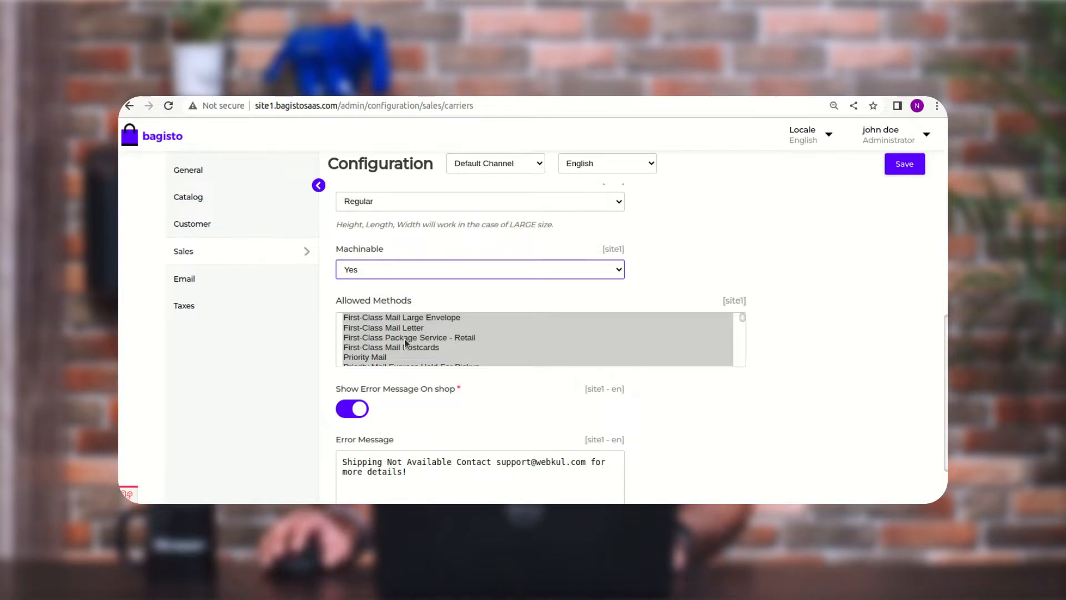
{"action": "scroll", "coordinate": [405, 343], "scroll_direction": "down", "scroll_amount": 3}
{"action": "left_click", "coordinate": [798, 331]}
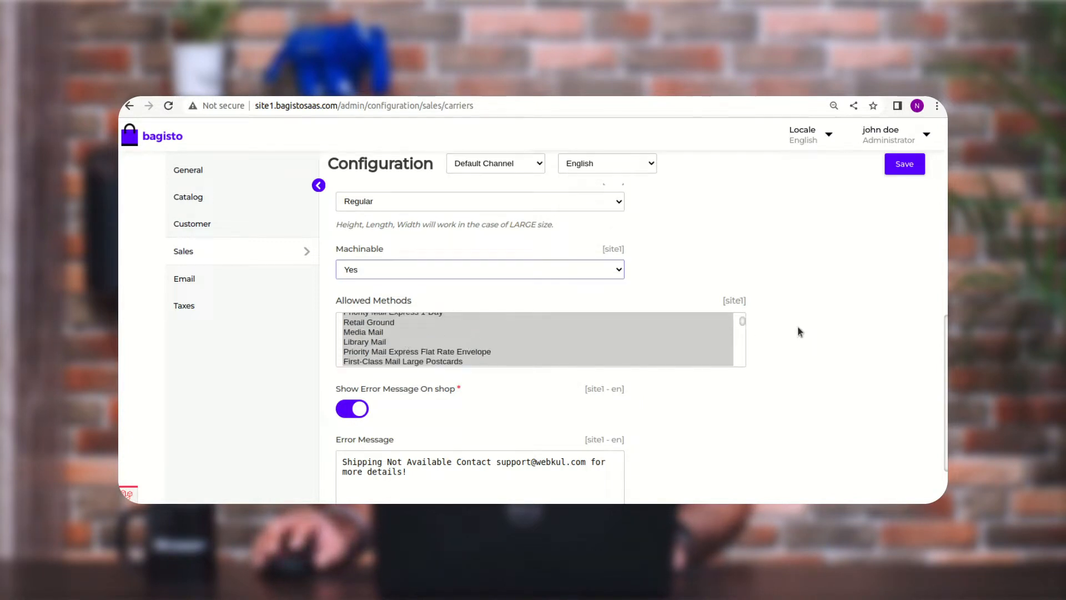
Review the USPS method's Show Error Message On shop setting and its Error Message text
{"action": "scroll", "coordinate": [605, 383], "scroll_direction": "down", "scroll_amount": 1}
{"action": "left_click_drag", "start_coordinate": [346, 324], "coordinate": [441, 329]}
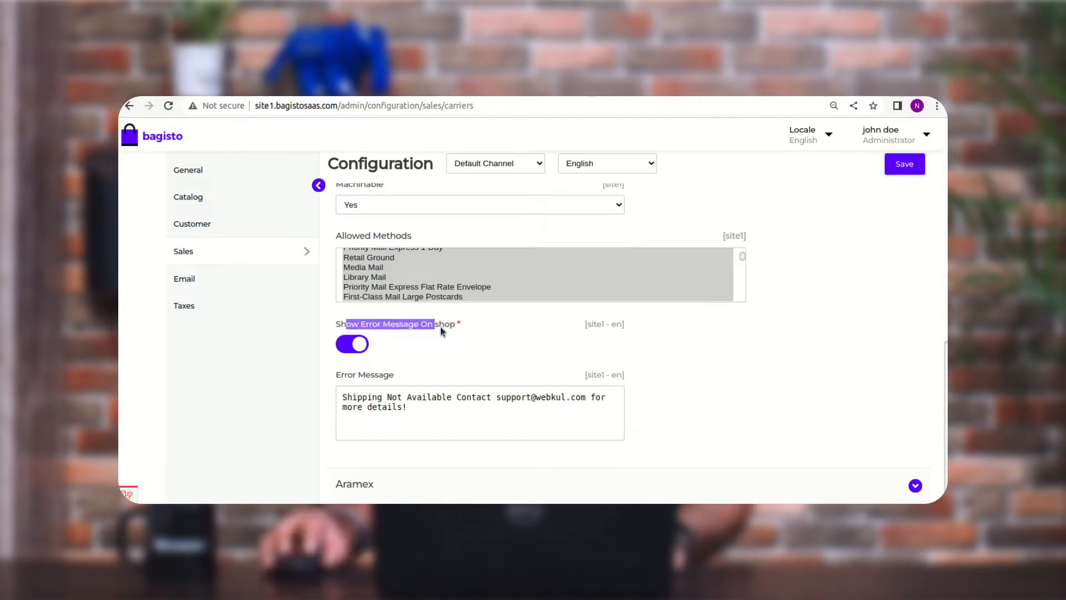
{"action": "left_click", "coordinate": [459, 348]}
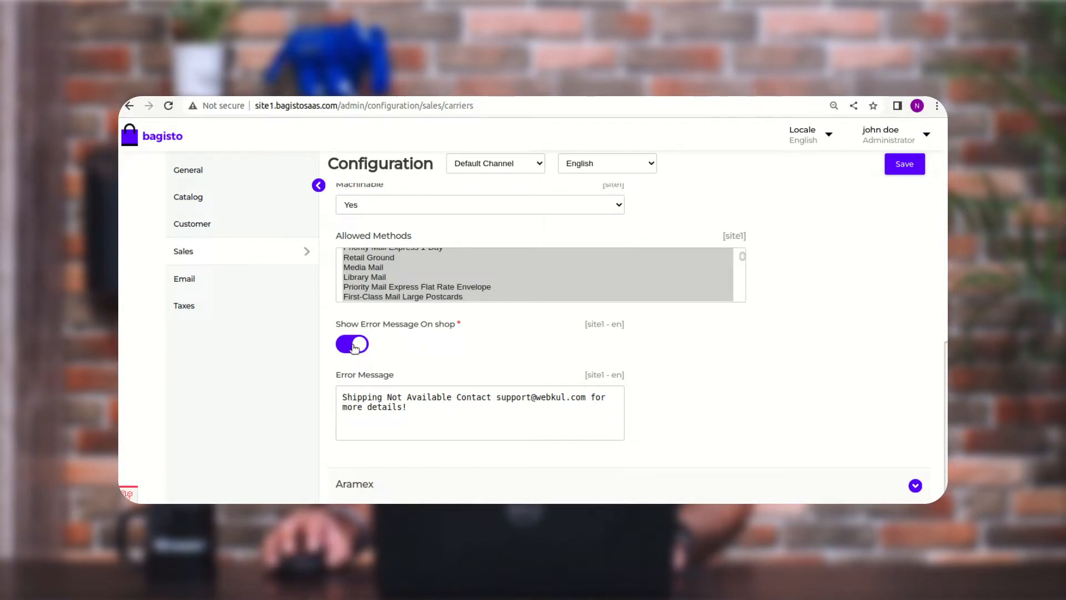
{"action": "left_click_drag", "start_coordinate": [350, 397], "coordinate": [423, 413]}
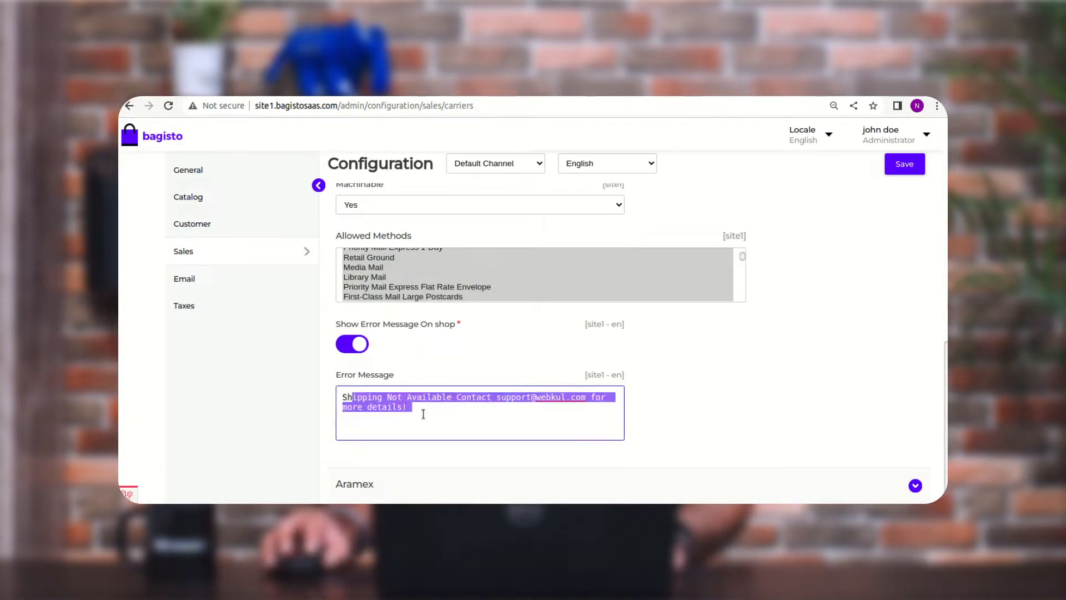
{"action": "left_click", "coordinate": [422, 407]}
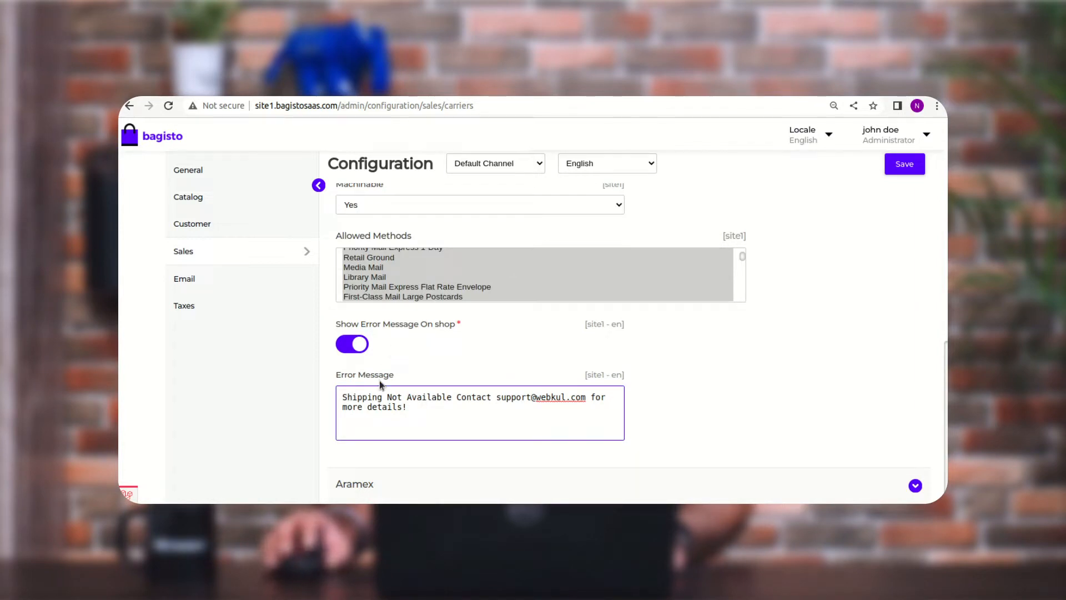
{"action": "left_click_drag", "start_coordinate": [411, 412], "coordinate": [326, 398]}
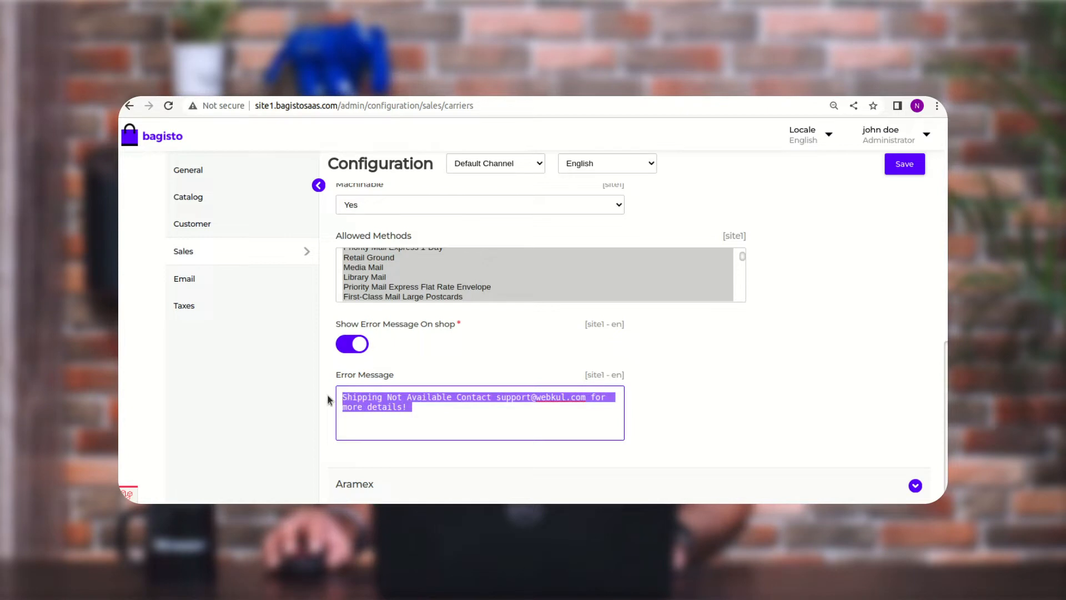
{"action": "scroll", "coordinate": [399, 392], "scroll_direction": "down", "scroll_amount": 1}
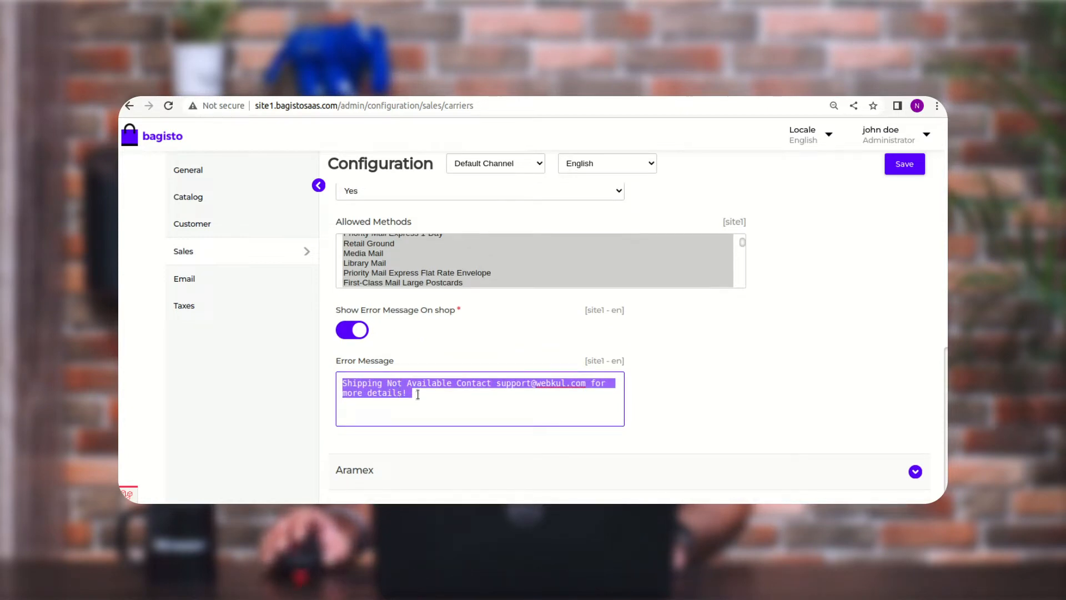
{"action": "scroll", "coordinate": [386, 383], "scroll_direction": "up", "scroll_amount": 10}
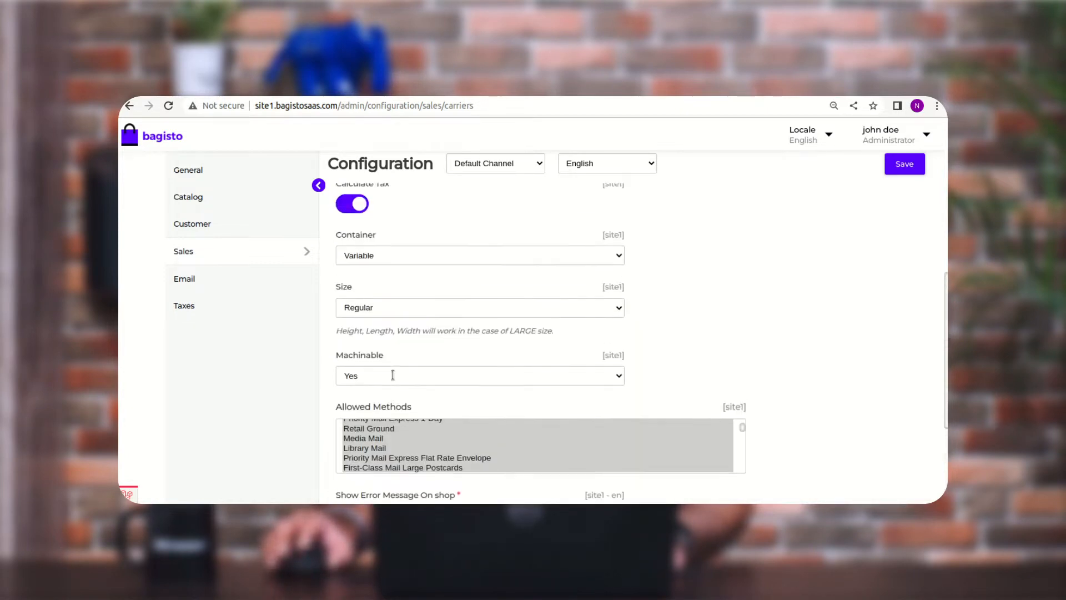